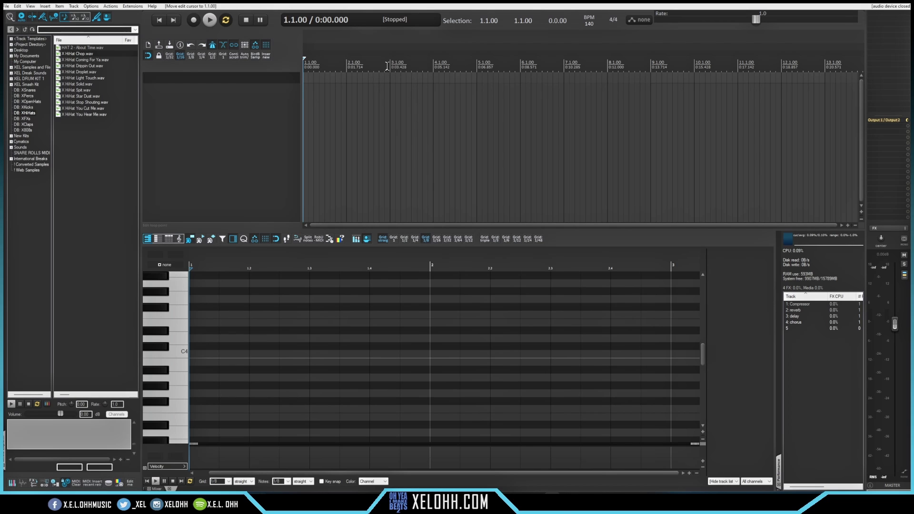
Step: Set the time selection from bar 1 to bar 3 and load X HiHat Chop.wav into a sampler on a new track
left_click_drag(391, 66, 304, 66)
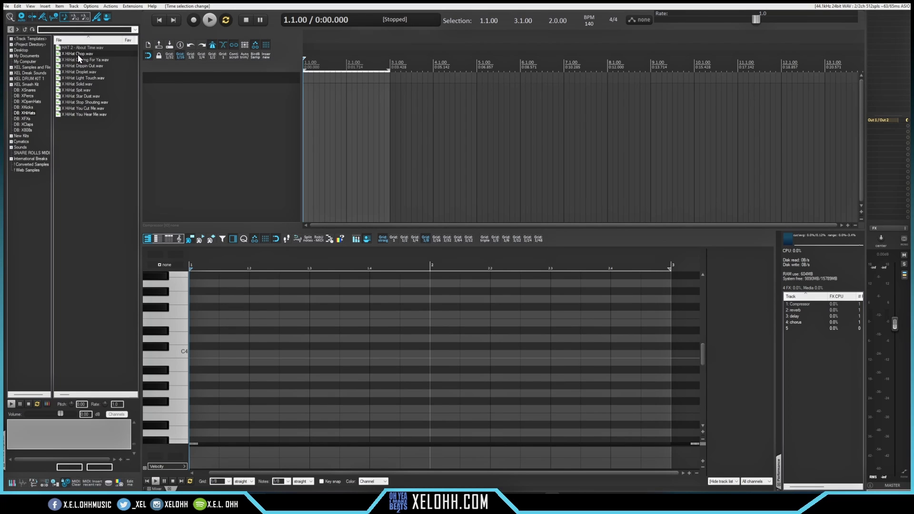
double_click(78, 54)
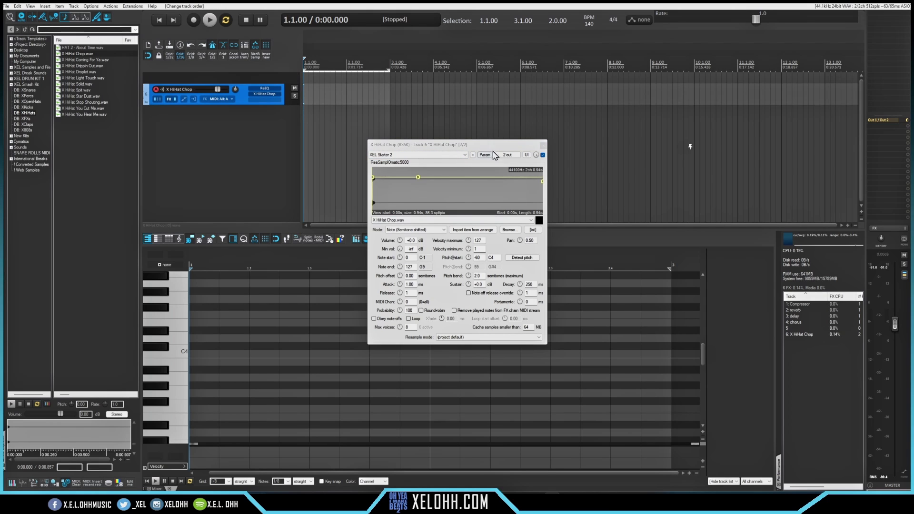
left_click(543, 145)
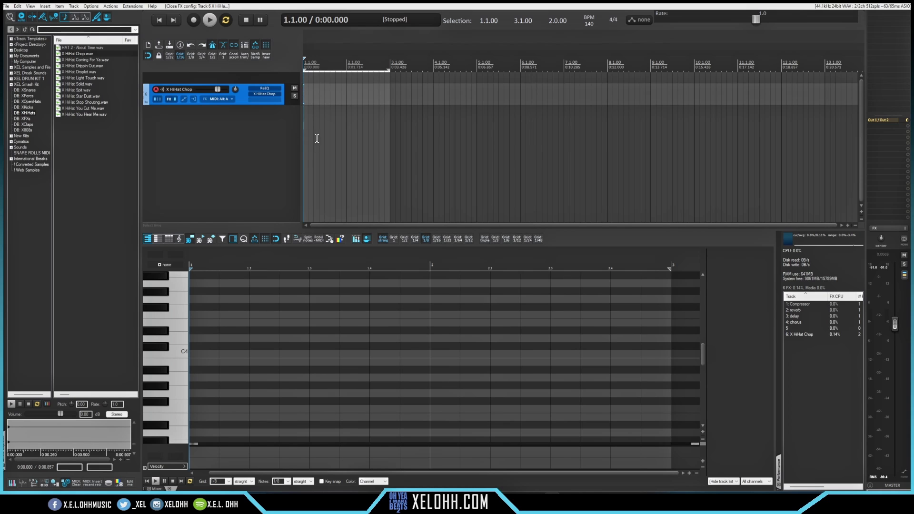
Step: Create a two-bar MIDI item on the X HiHat Chop track and add an eighth-note C4 at its start
double_click(305, 95)
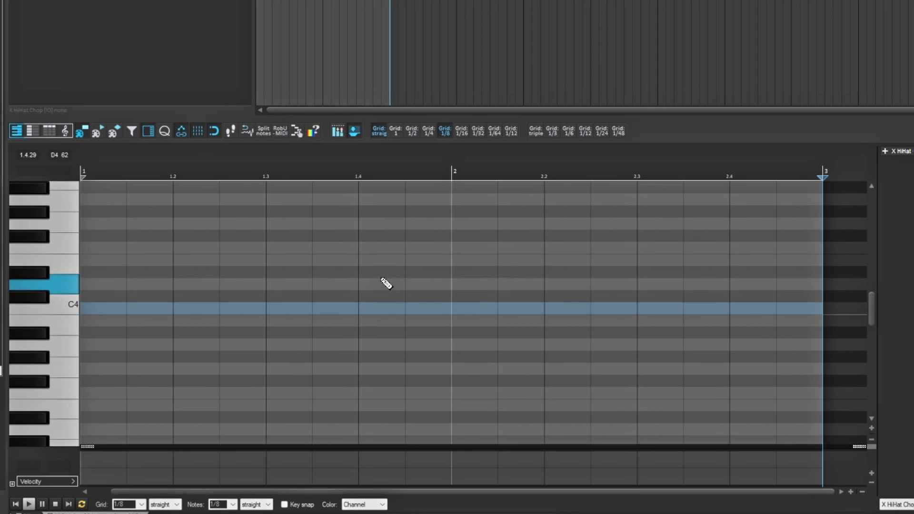
left_click(89, 312)
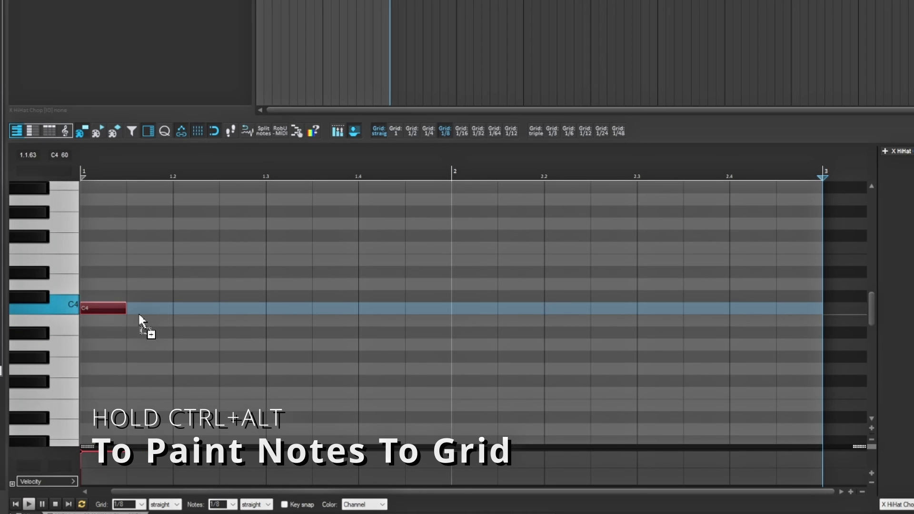
Step: Try painting grid-snapped eighth-note C4s across the rest of both bars, and undo them
mouse_move(143, 304)
left_mouse_down()
mouse_move(375, 304)
mouse_move(391, 348)
mouse_move(408, 351)
mouse_move(532, 258)
mouse_move(587, 281)
mouse_move(594, 328)
mouse_move(638, 374)
mouse_move(680, 317)
mouse_move(733, 274)
mouse_move(765, 308)
mouse_move(799, 304)
left_mouse_up()
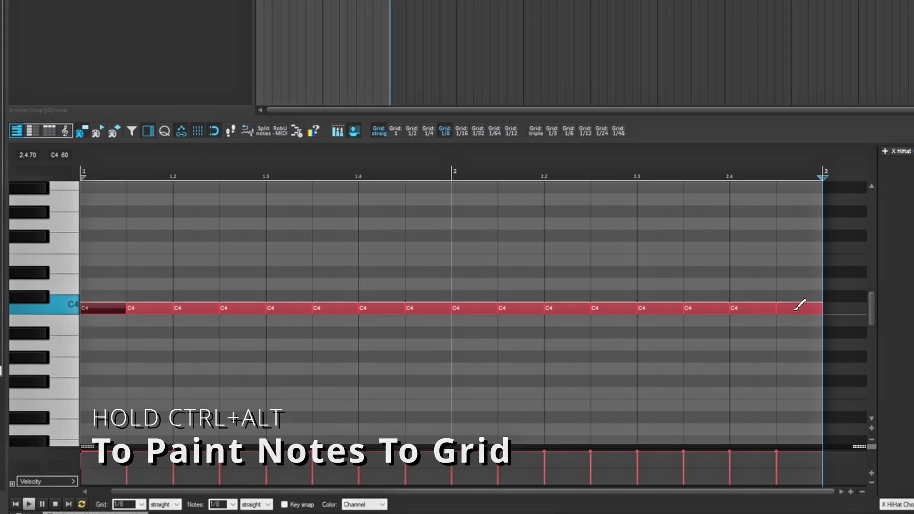
left_click_drag(799, 305, 800, 304)
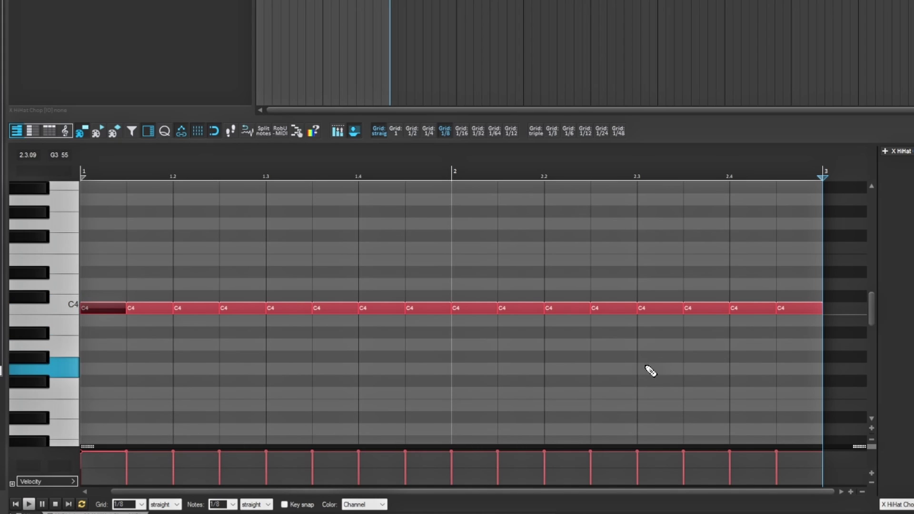
key("ctrl+z")
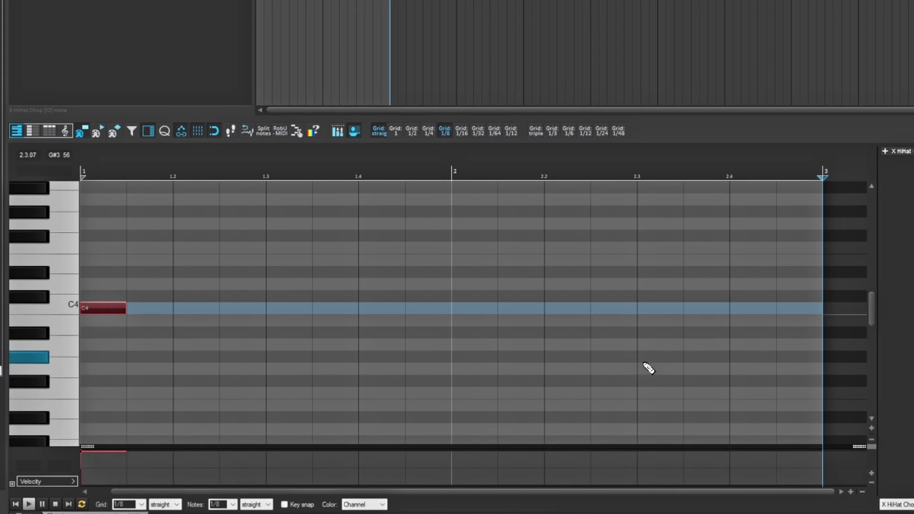
Step: Try painting notes freely off the grid at varying pitches around C4 across both bars, and undo them
left_click(141, 306)
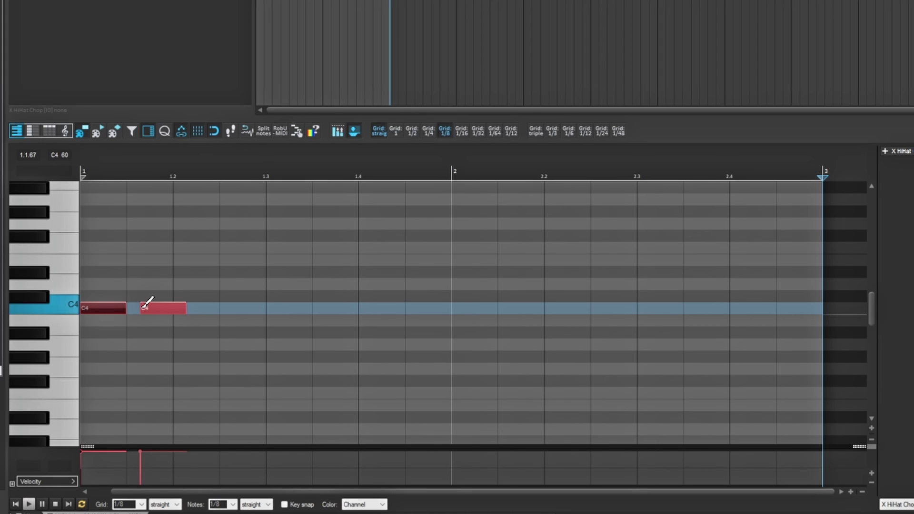
mouse_move(172, 302)
left_mouse_down()
mouse_move(231, 257)
mouse_move(242, 304)
mouse_move(314, 255)
mouse_move(318, 307)
mouse_move(441, 266)
mouse_move(453, 280)
mouse_move(429, 303)
mouse_move(373, 324)
mouse_move(389, 332)
mouse_move(492, 332)
mouse_move(596, 272)
mouse_move(698, 298)
mouse_move(723, 326)
mouse_move(777, 296)
left_mouse_up()
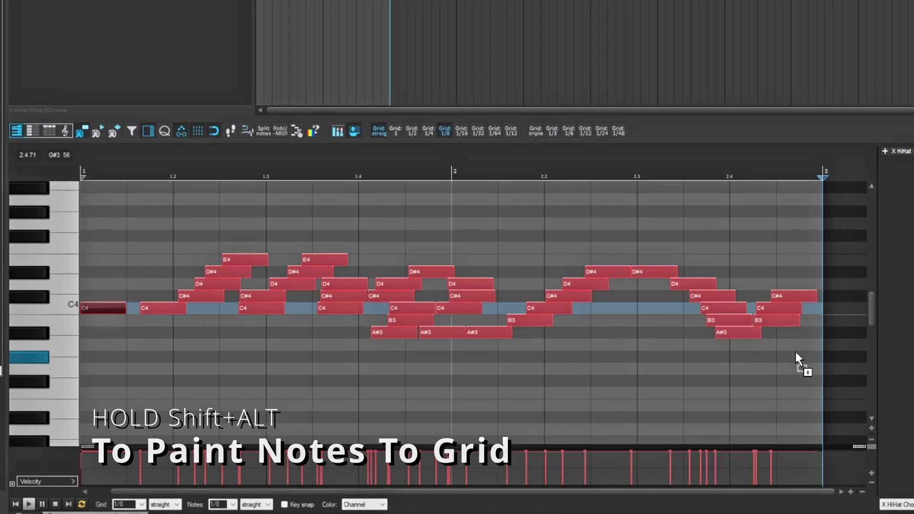
key("ctrl+z")
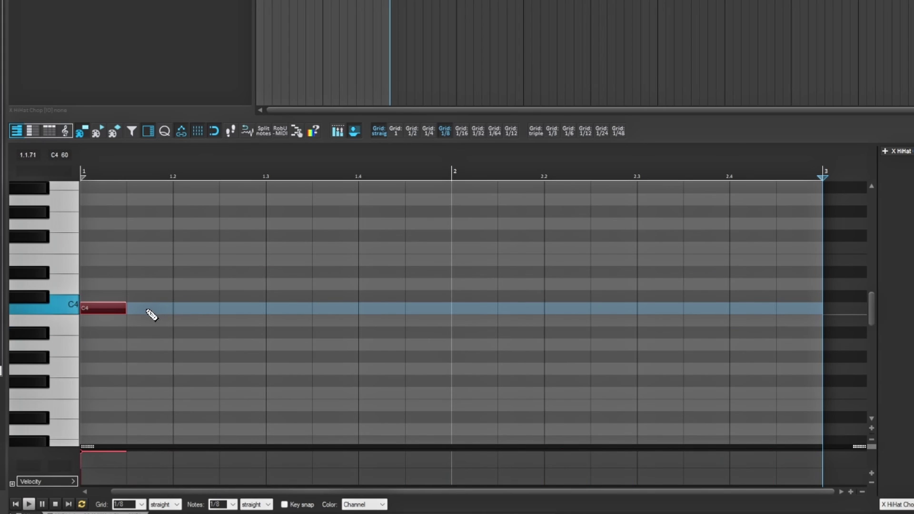
Step: Fill the rest of both bars with grid-snapped eighth-note C4s and play the pattern from the start
left_click_drag(151, 306, 798, 305)
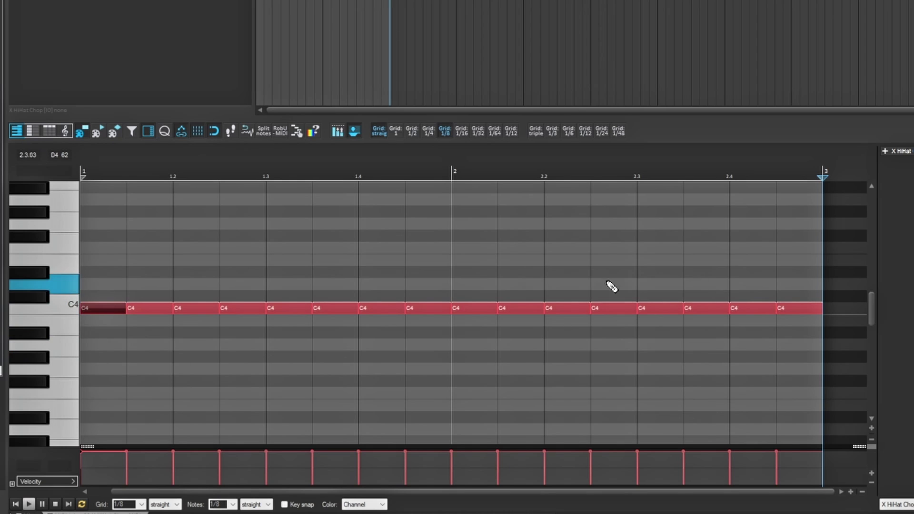
right_click(437, 182)
key("Escape")
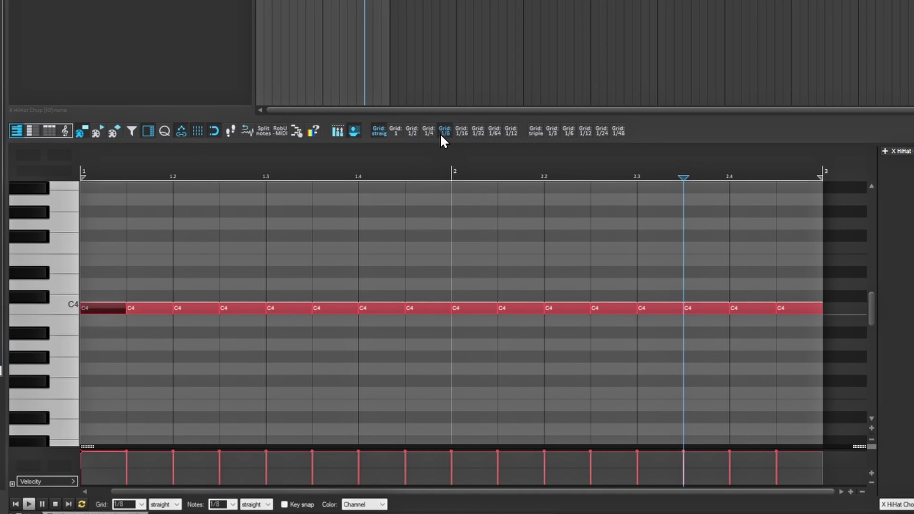
key("Home")
key("space")
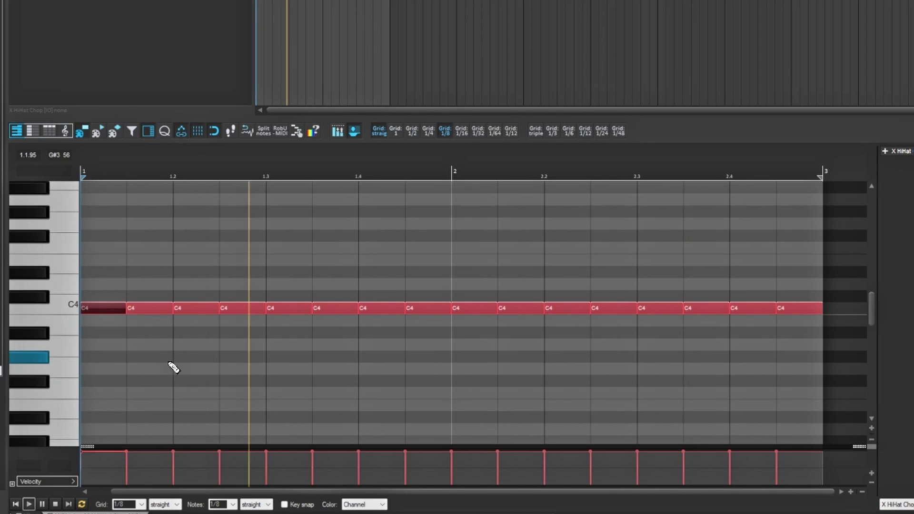
key("space")
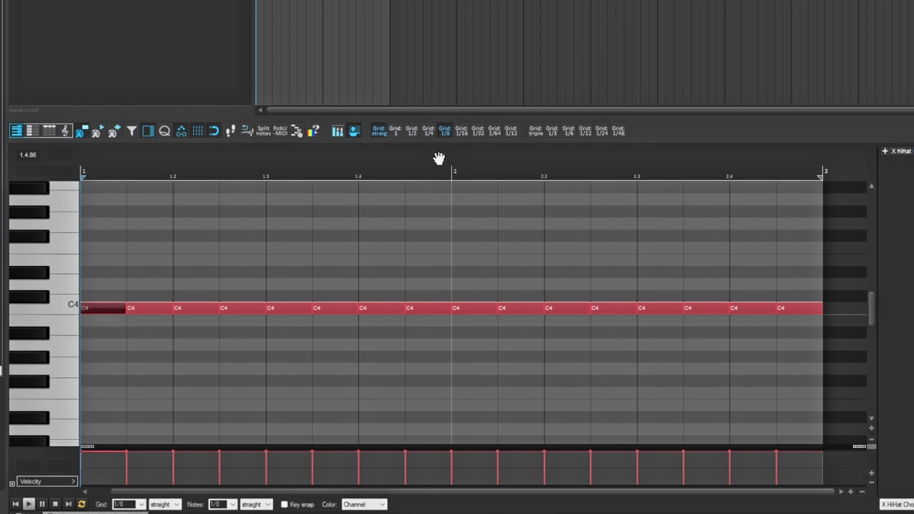
Step: Set the grid to 1/16 and split each of the first three C4 notes in half at the edit cursor
left_click(461, 133)
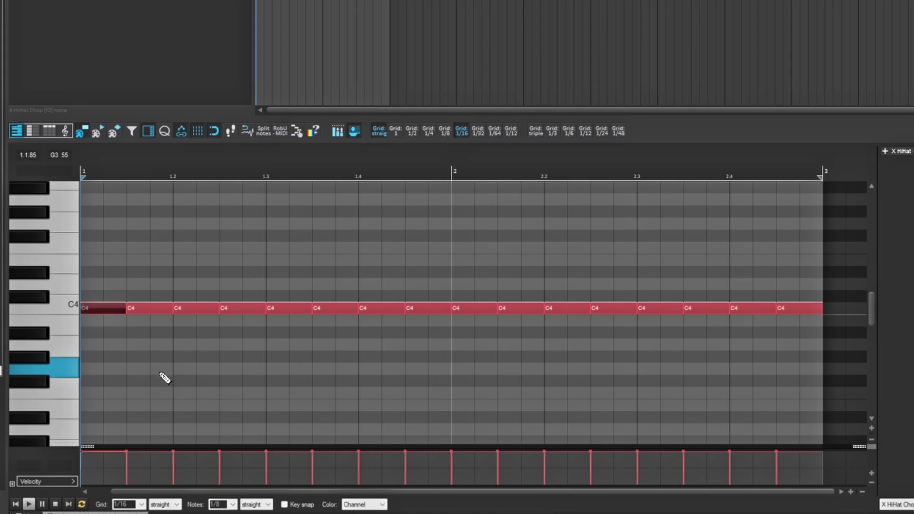
left_click(142, 504)
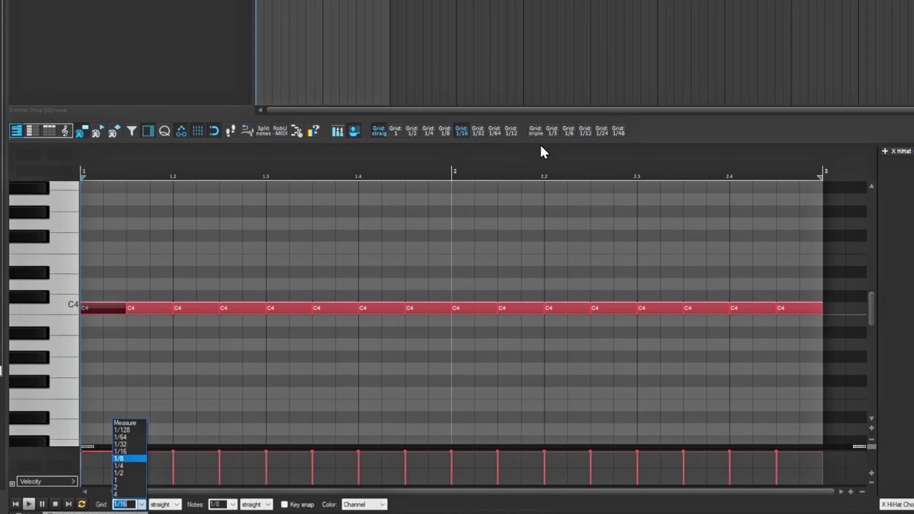
left_click(671, 132)
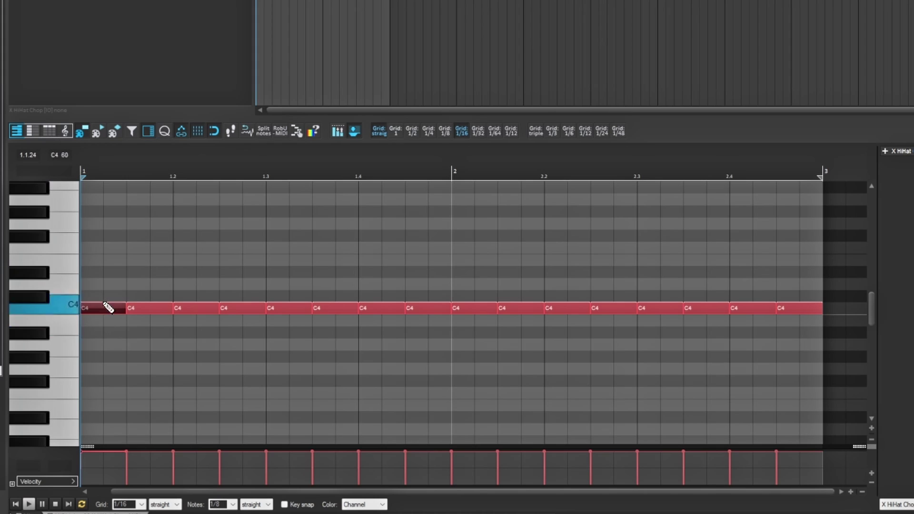
left_click(102, 172)
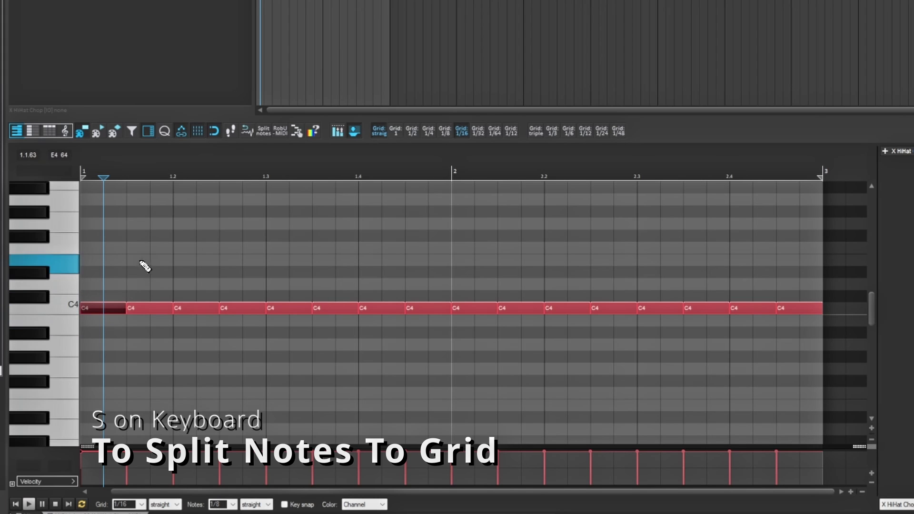
left_click(131, 308)
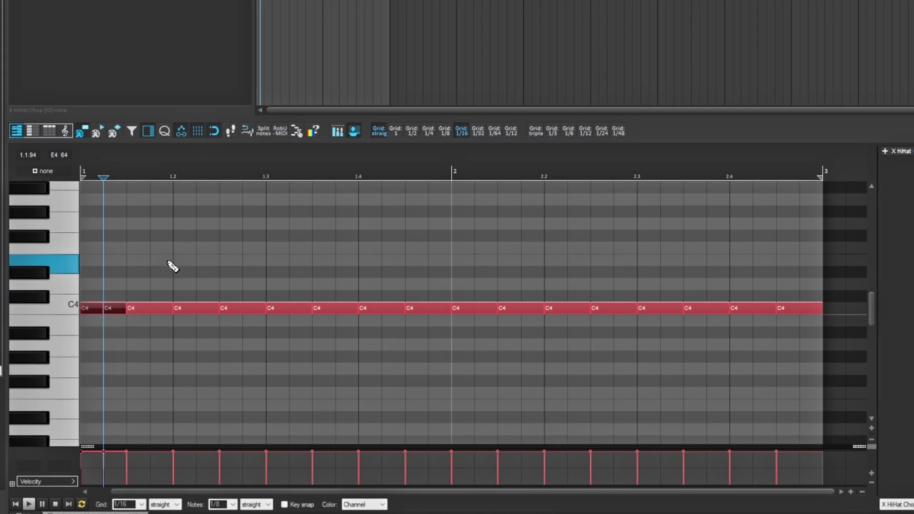
left_click(151, 176)
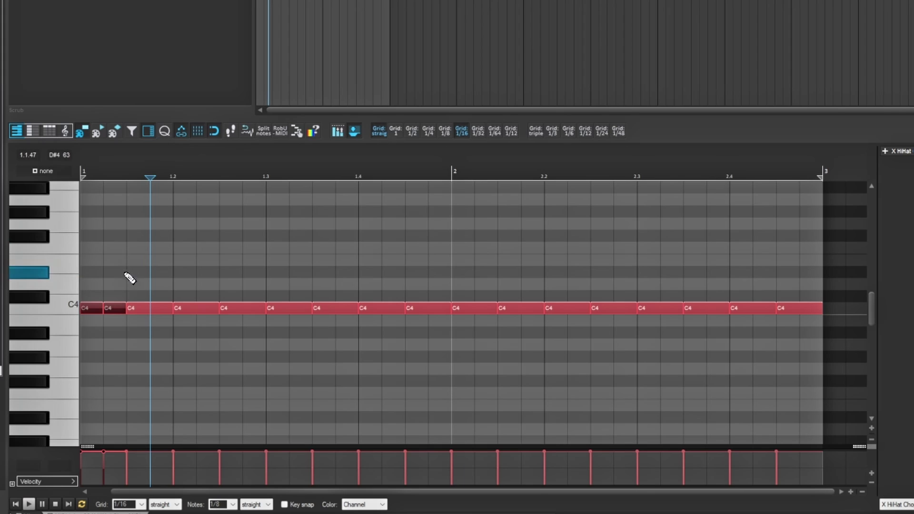
key("s")
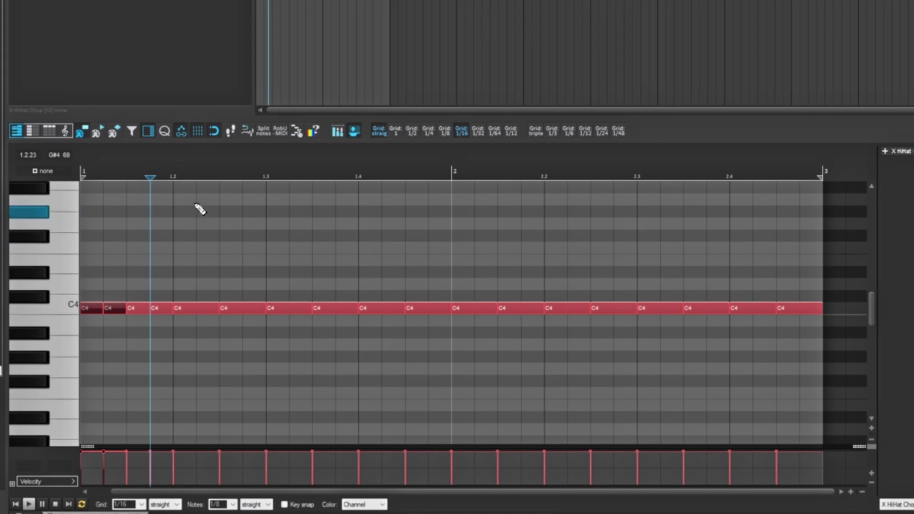
left_click(197, 174)
key("s")
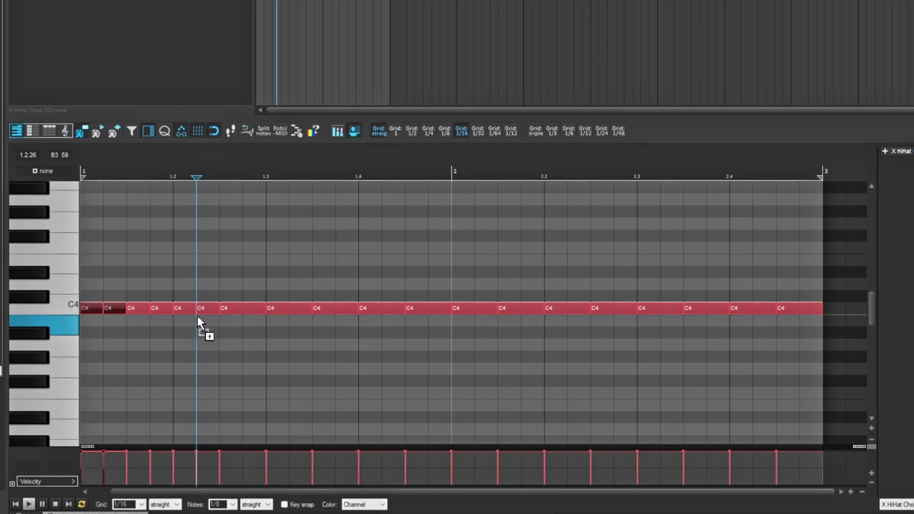
Step: Undo the three note splits made at the edit cursor
key("ctrl+z")
key("ctrl+z")
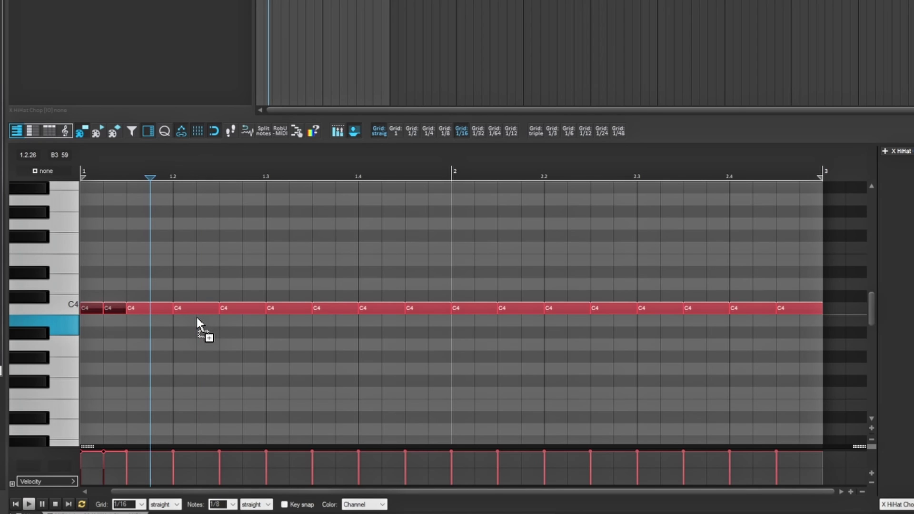
key("ctrl+z")
key("ctrl+z")
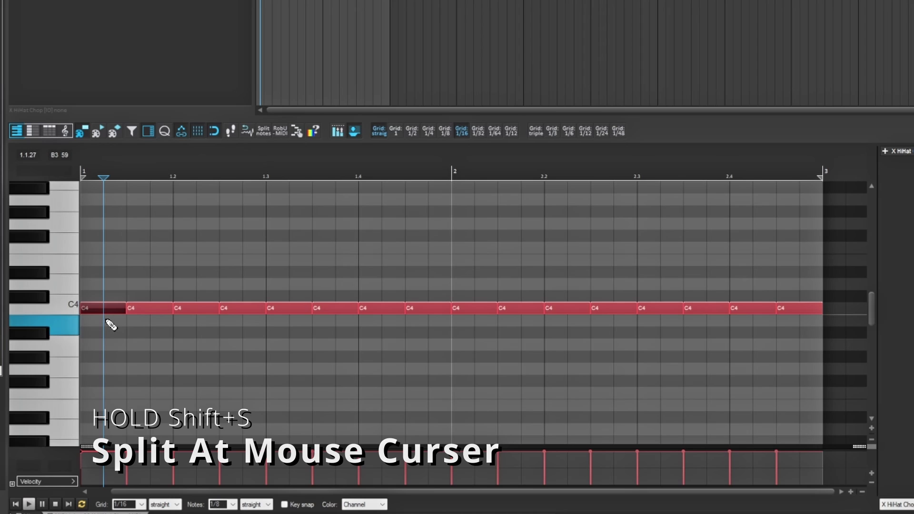
Step: Split each of the first four C4 notes into two sixteenth notes at the mouse position
key("shift+s")
left_click(100, 305)
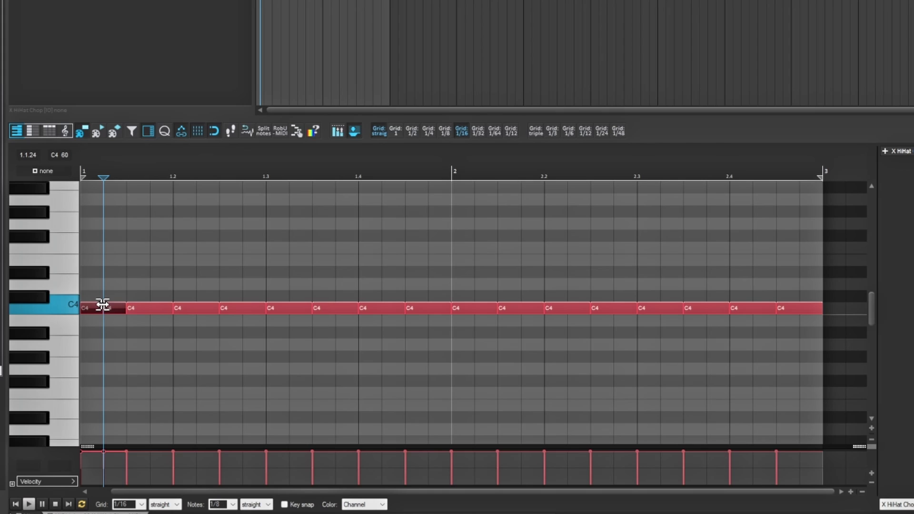
left_click(151, 306)
left_click(187, 308)
left_click(244, 309)
Step: Set the grid to 1/32 and split the C4 note at beat 1.3 into four equal notes
left_click(478, 130)
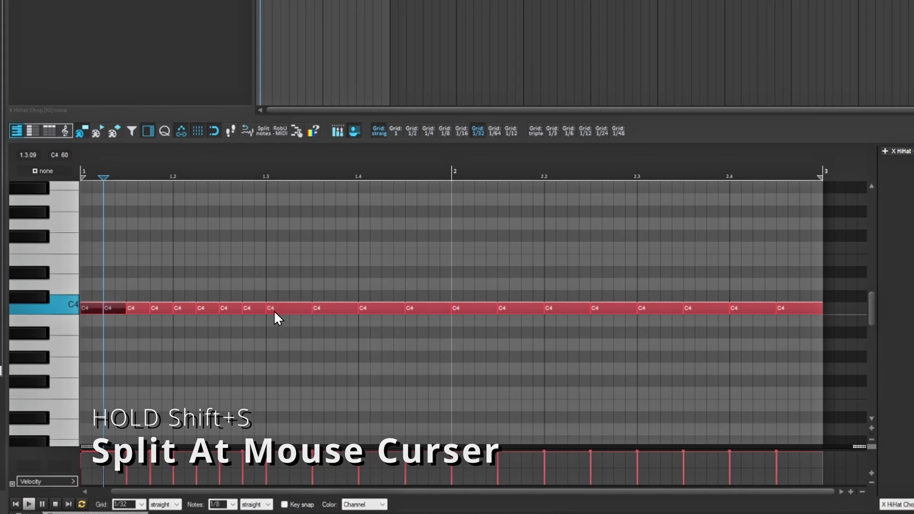
key("shift+s")
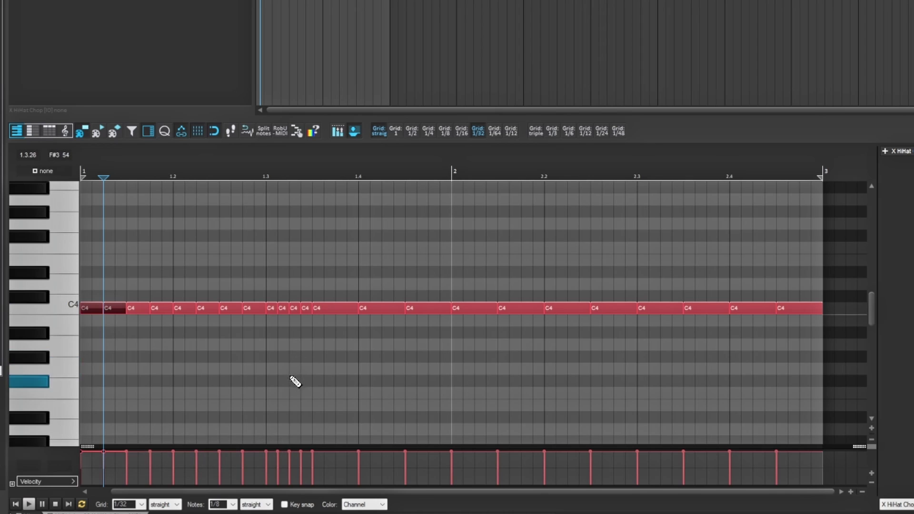
Step: Play the split hi-hat pattern from the start and stop playback
key("Home")
key("space")
key("space")
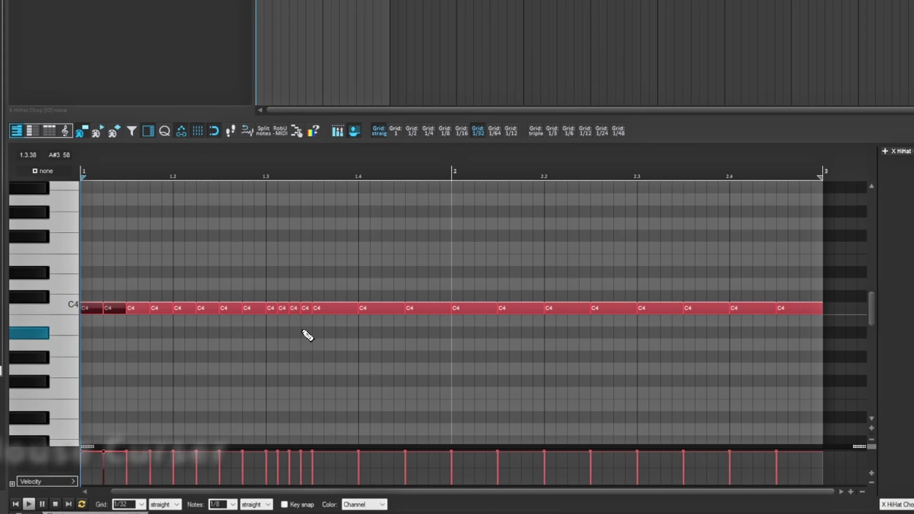
Step: Undo all the note splits back to the plain row of eighth-note C4s
key("shift+s")
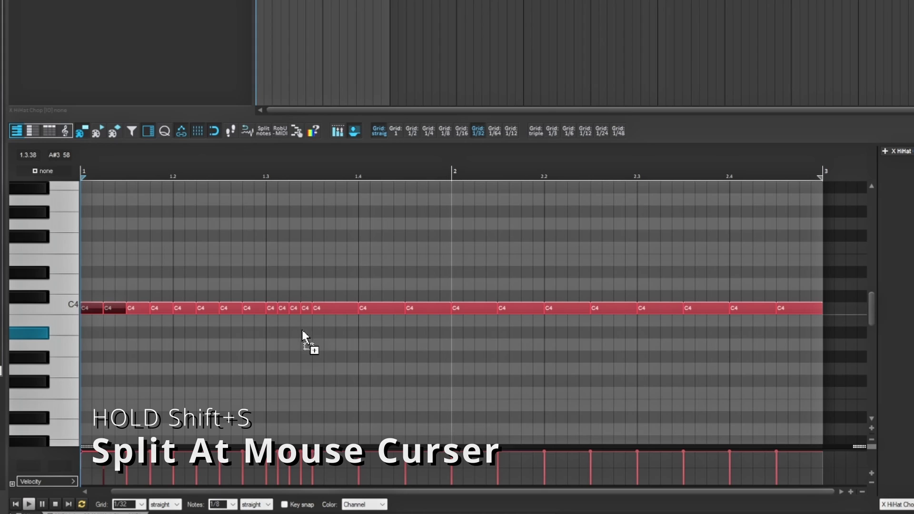
key("ctrl+z")
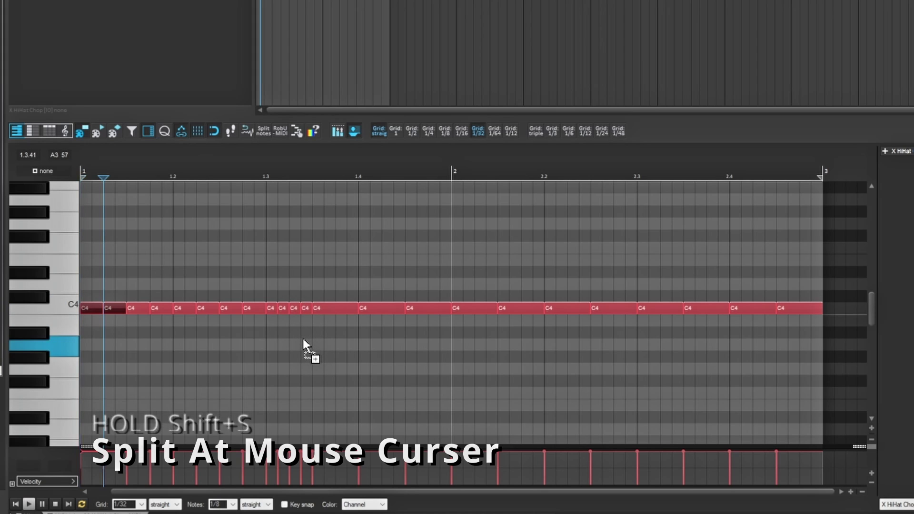
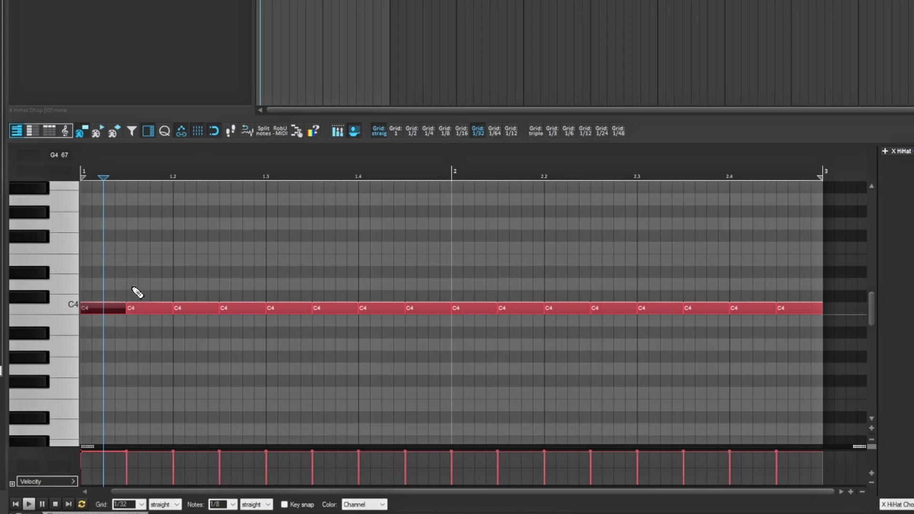
Step: Try splitting the second, sixth and ninth C4 notes together on the 1/32 grid and undo the split
left_click(153, 311)
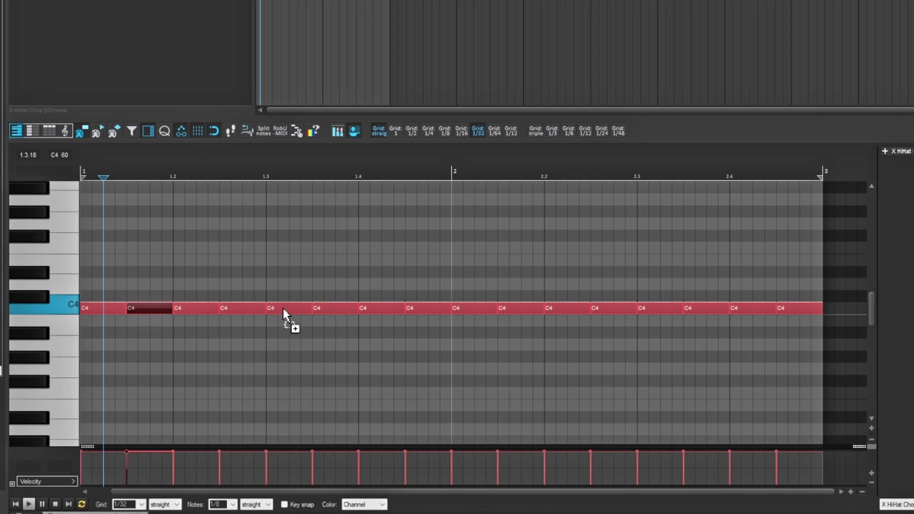
left_click(332, 309, "ctrl")
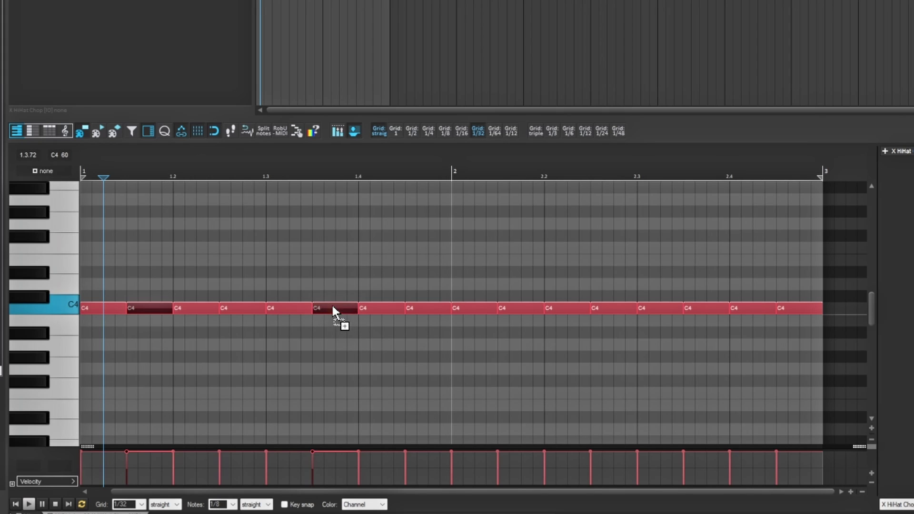
left_click(472, 307, "ctrl")
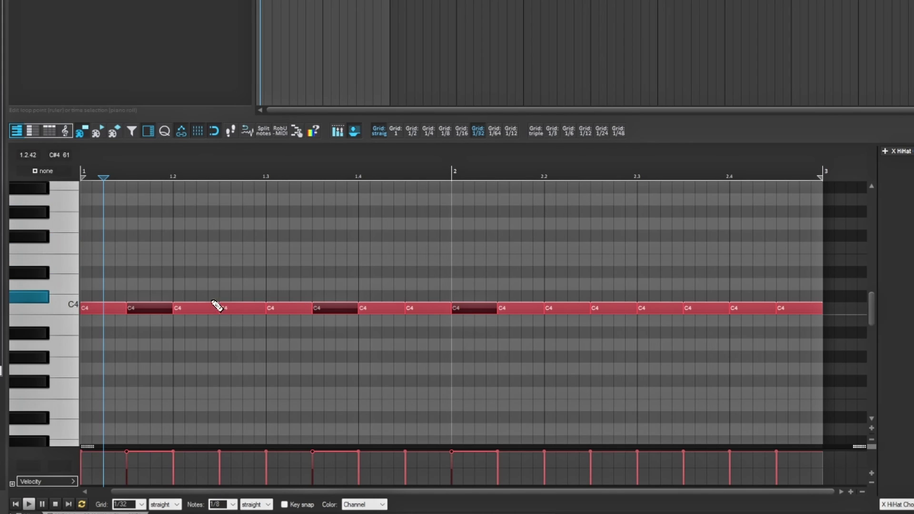
left_click(263, 135)
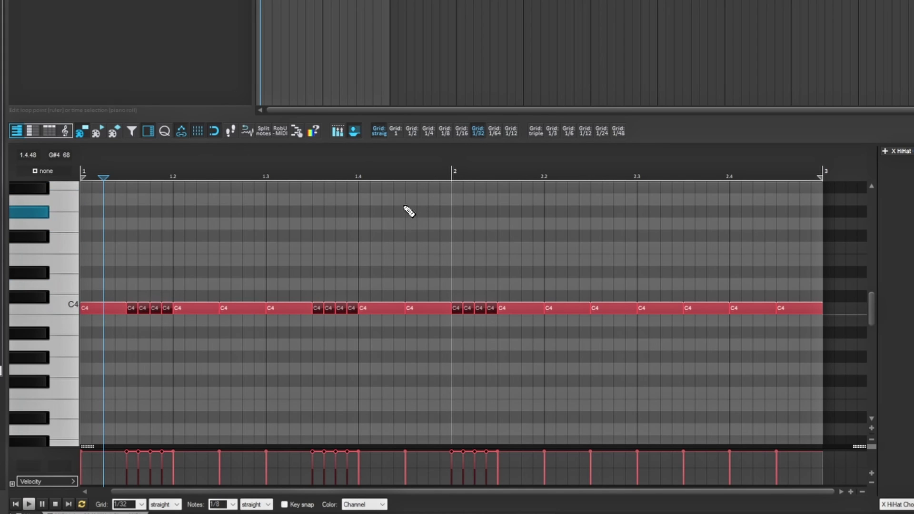
key("ctrl+z")
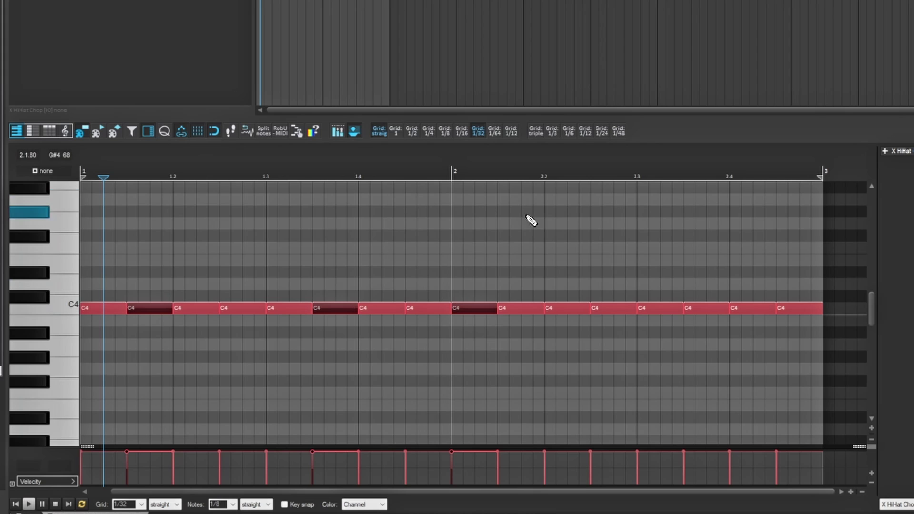
Step: Try splitting the three selected C4 notes on a 1/24 triplet grid and undo the split
left_click(601, 135)
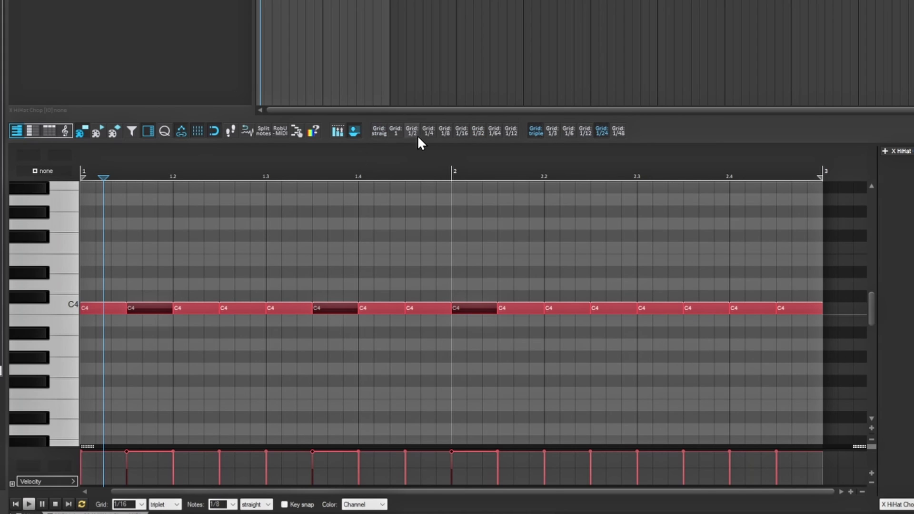
left_click(263, 130)
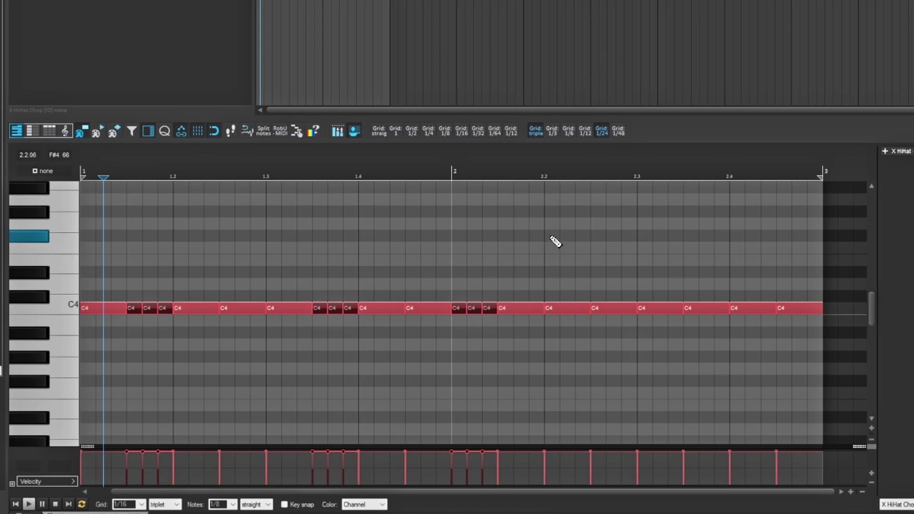
key("ctrl+z")
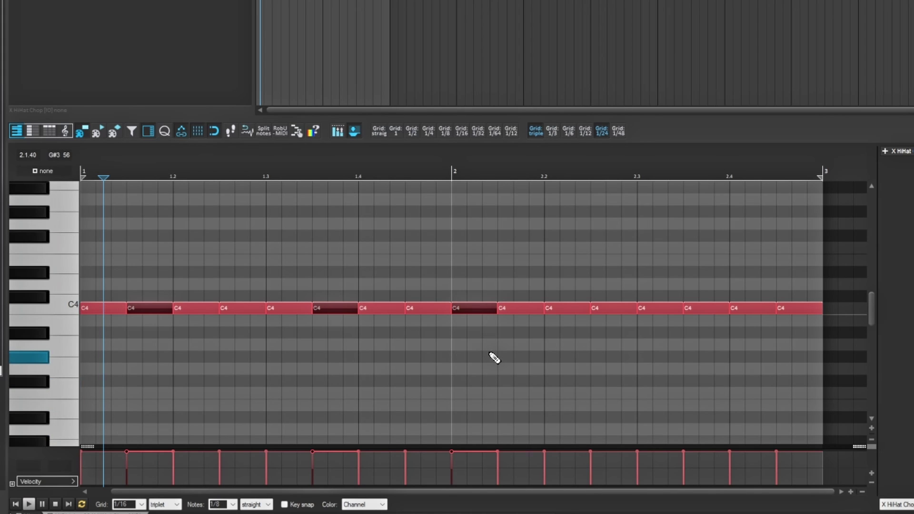
Step: Search the MIDI editor actions for "split note" and inspect the shortcut assignment of Split notes on grid without changing it
key("shift+slash")
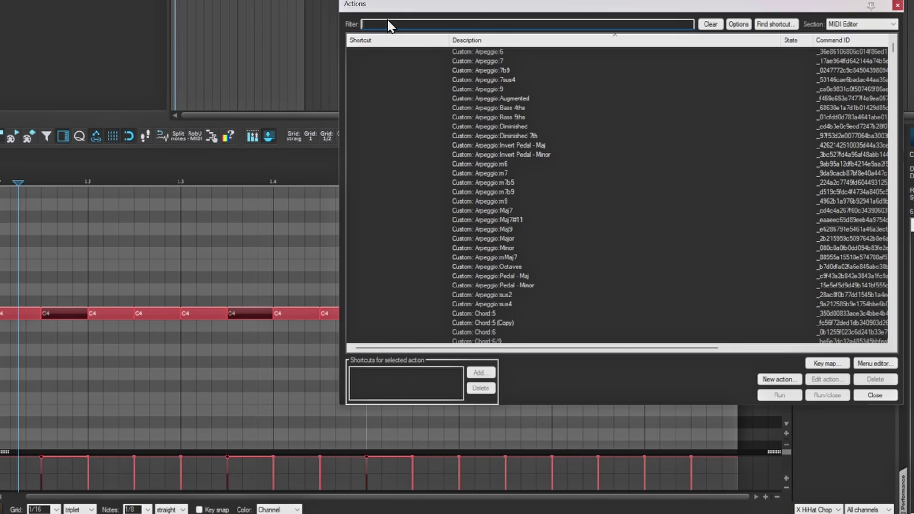
type("split")
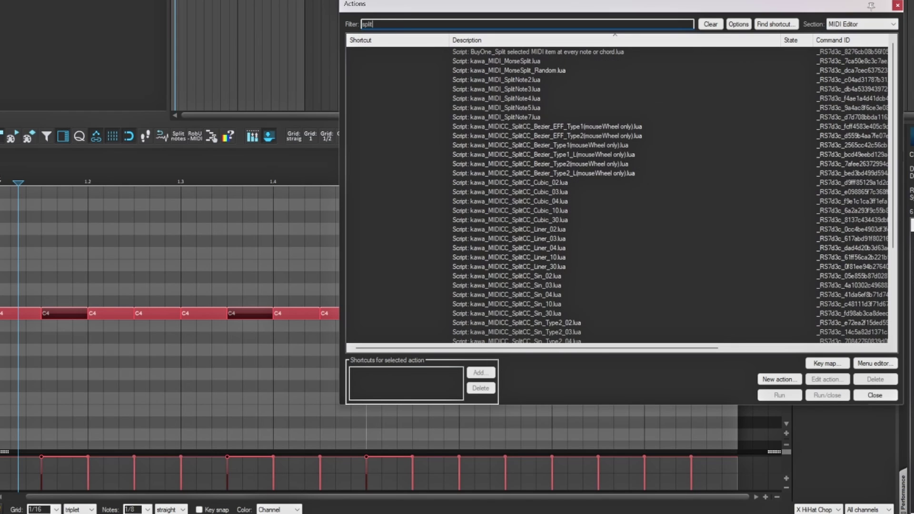
type(" note")
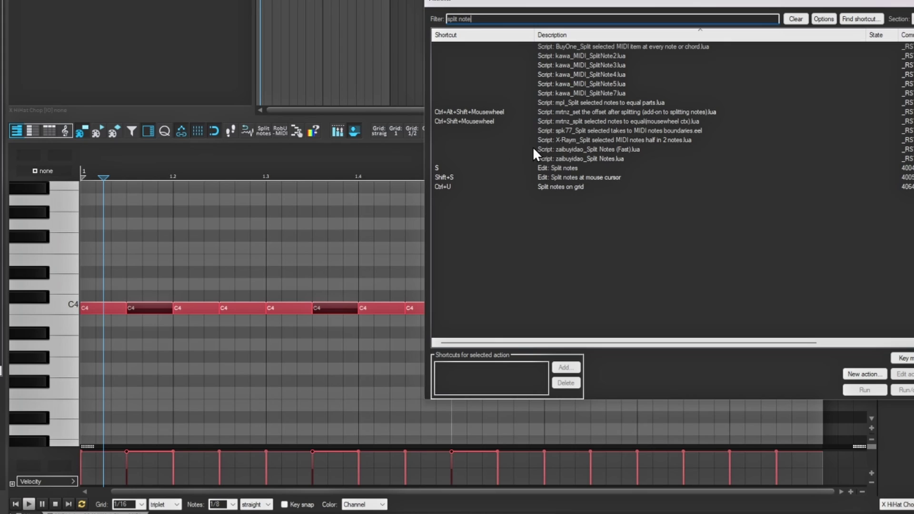
left_click(454, 187)
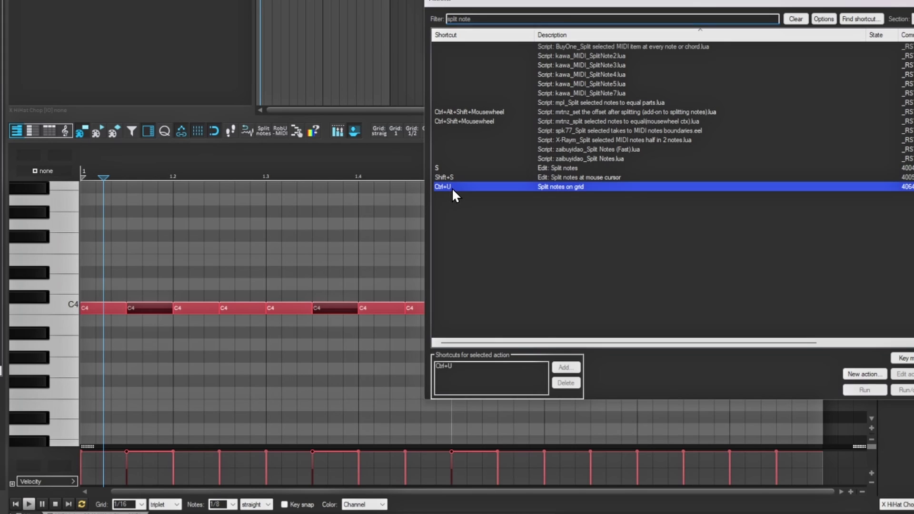
left_click(565, 369)
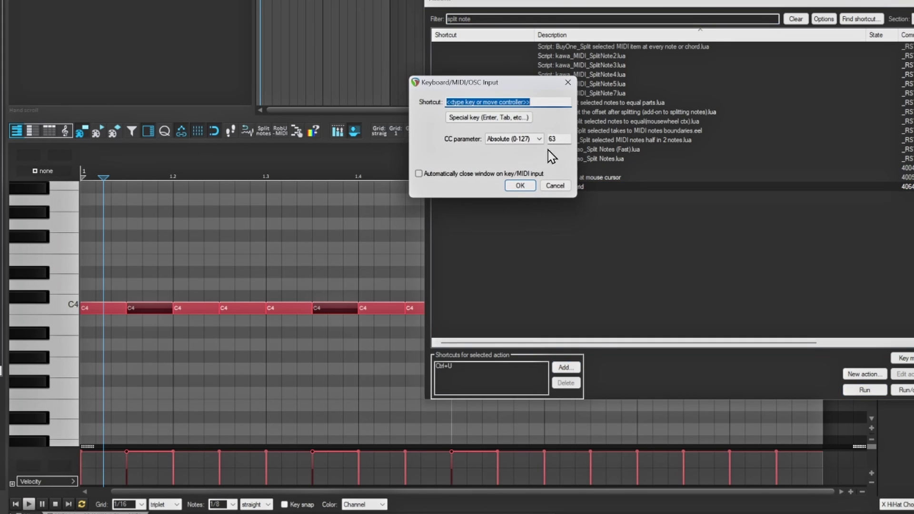
left_click(554, 186)
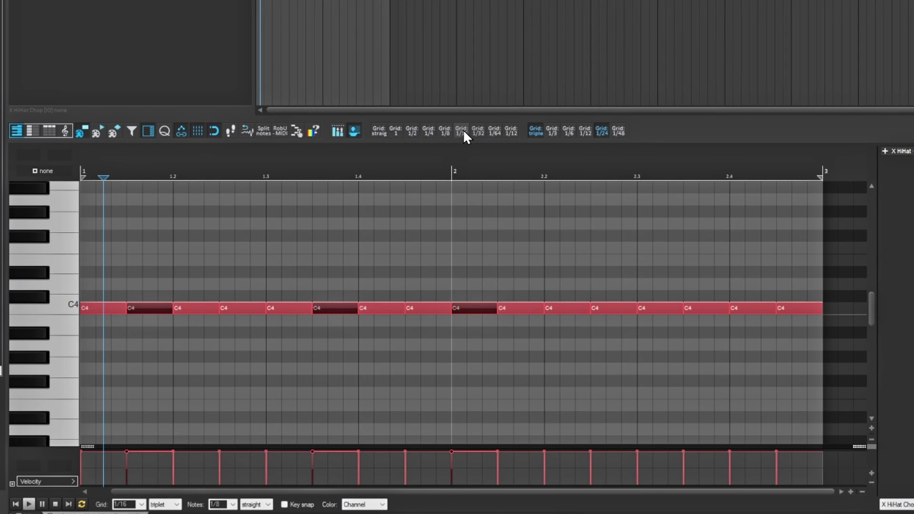
Step: Set the MIDI editor grid to straight 1/16
left_click(462, 131)
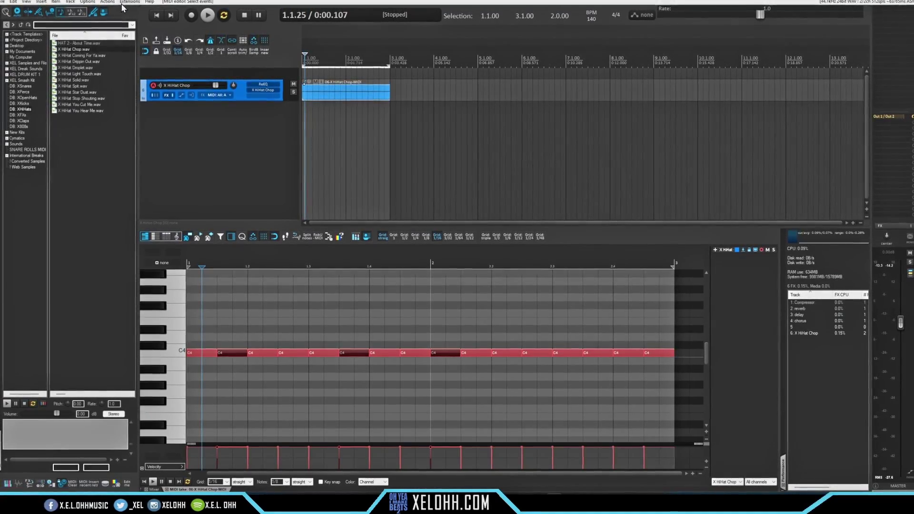
Step: Look at ReaPack's repository import prompt and the ReaperScripts entry in the repository list, leaving the repositories unchanged
left_click(130, 3)
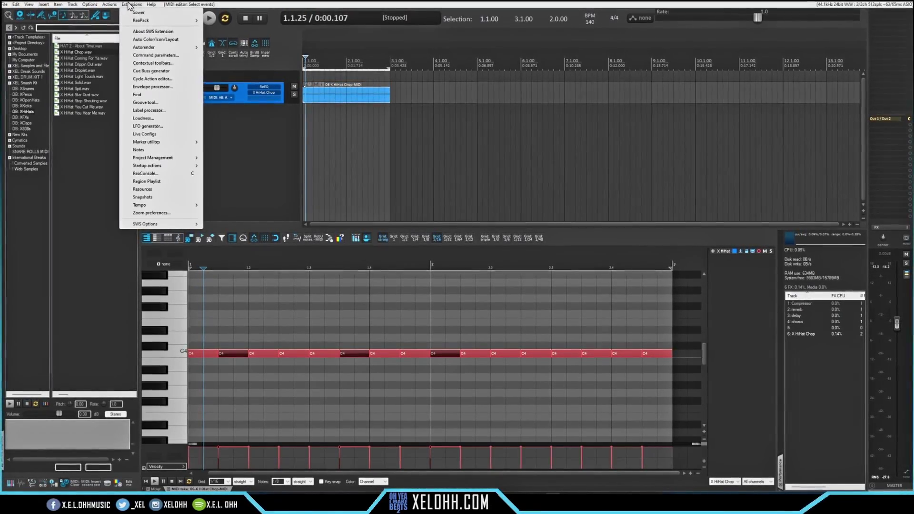
mouse_move(143, 23)
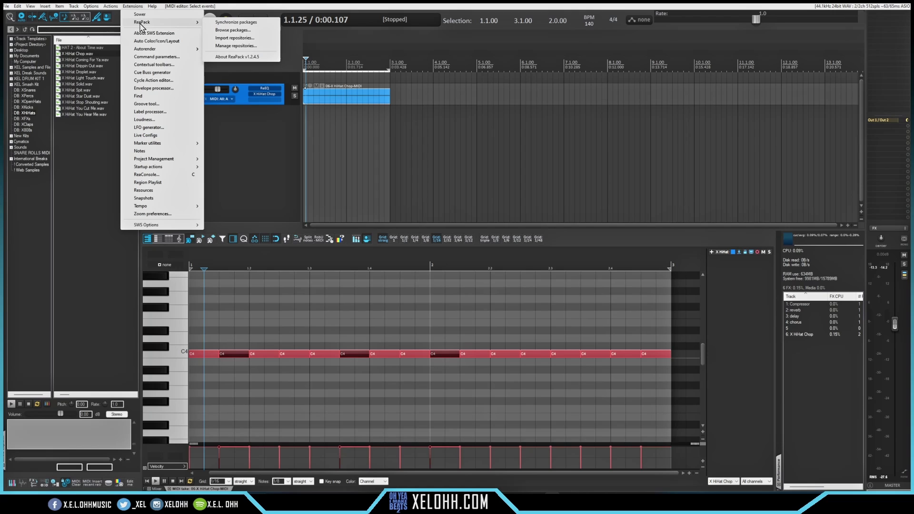
left_click(238, 40)
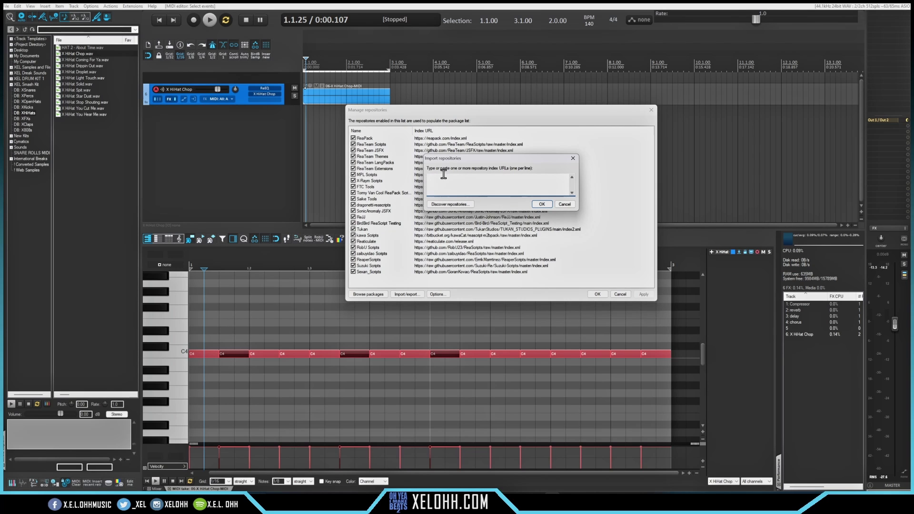
left_click(545, 204)
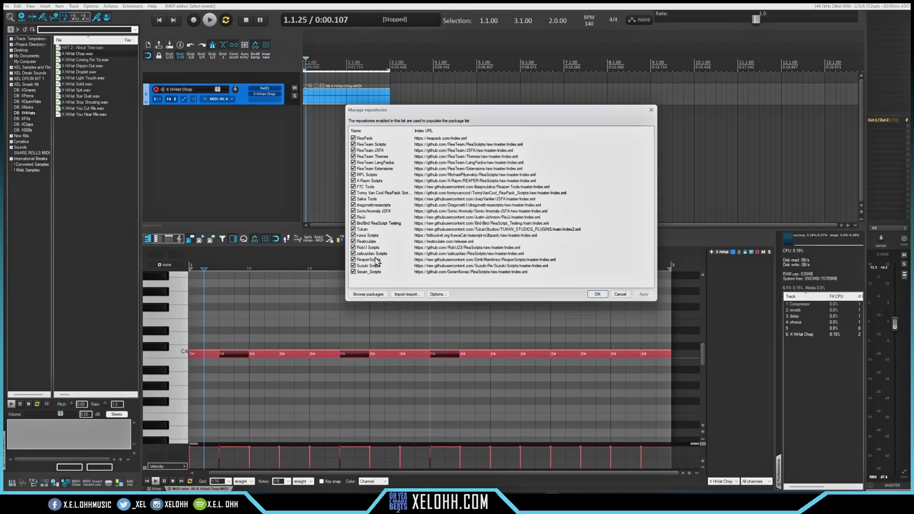
left_click(475, 260)
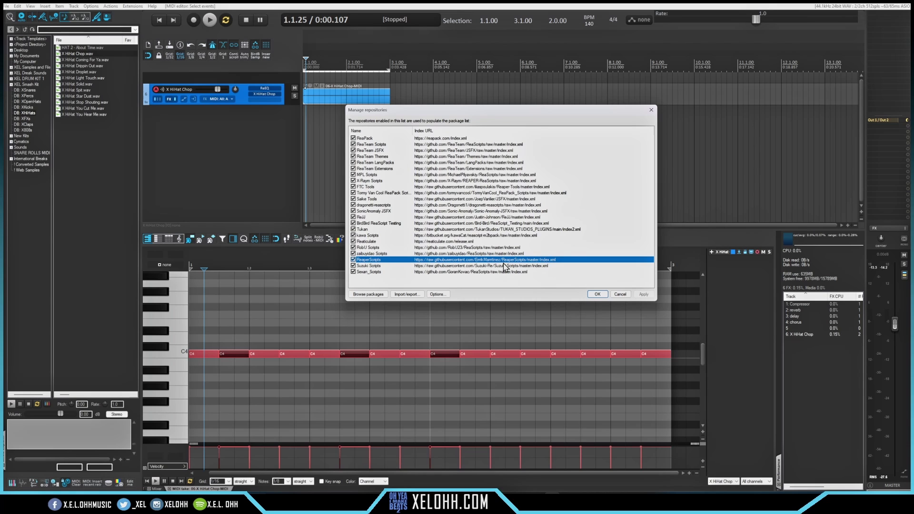
left_click(619, 294)
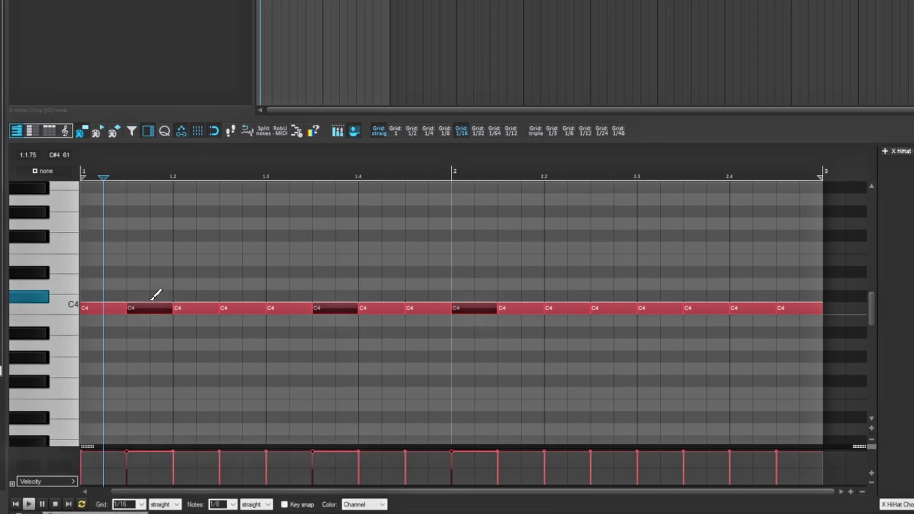
Step: Split the three selected C4 notes equally into three parts, change that to four, and reduce it to two
scroll(162, 288, "up", 2)
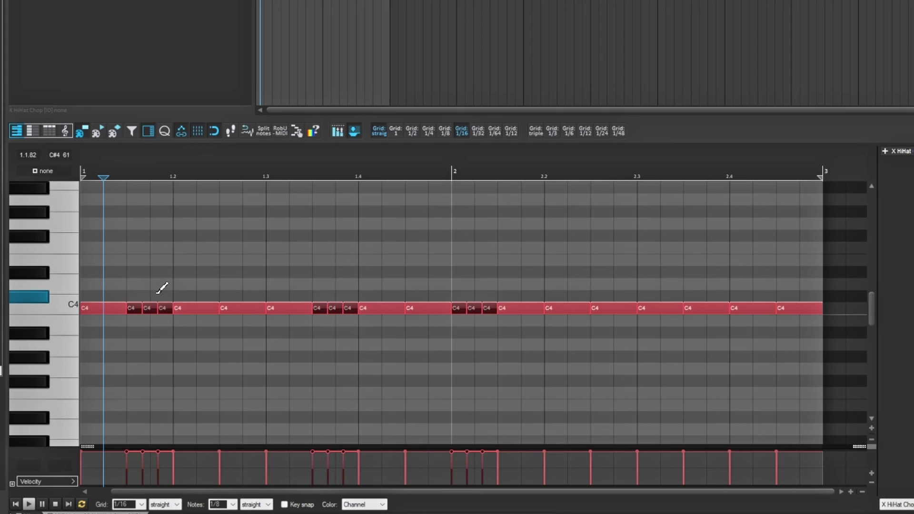
scroll(161, 288, "down", 1)
scroll(162, 288, "up", 1)
scroll(162, 288, "up", 1)
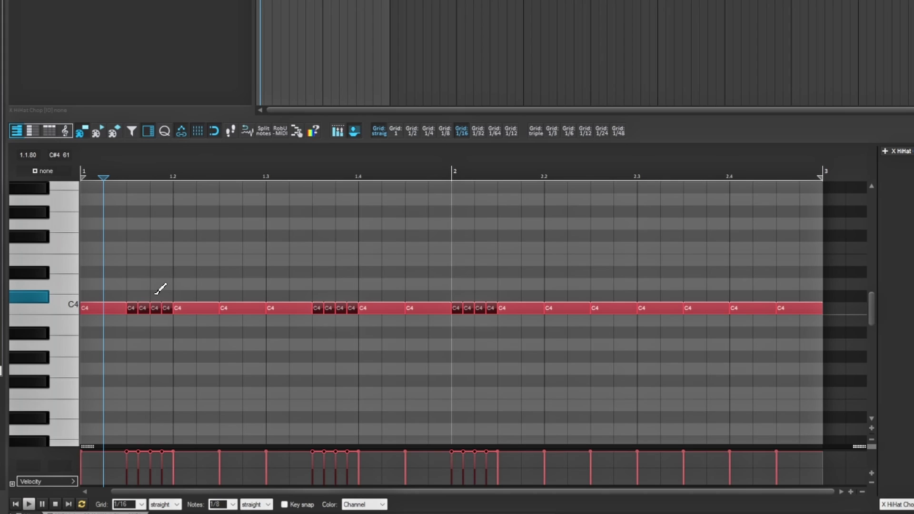
key("ctrl+z")
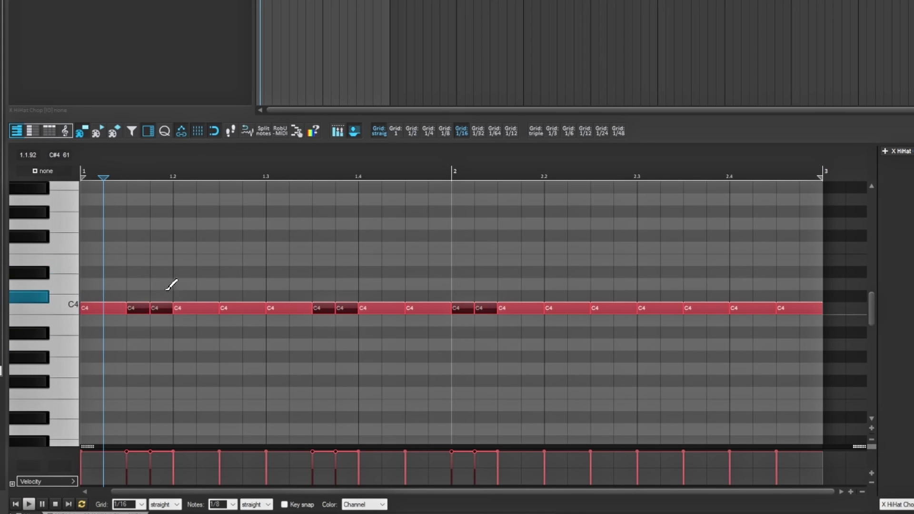
Step: Shift the split point inside the three divided C4 notes earlier and later, and undo the splits on all of them
key("Left")
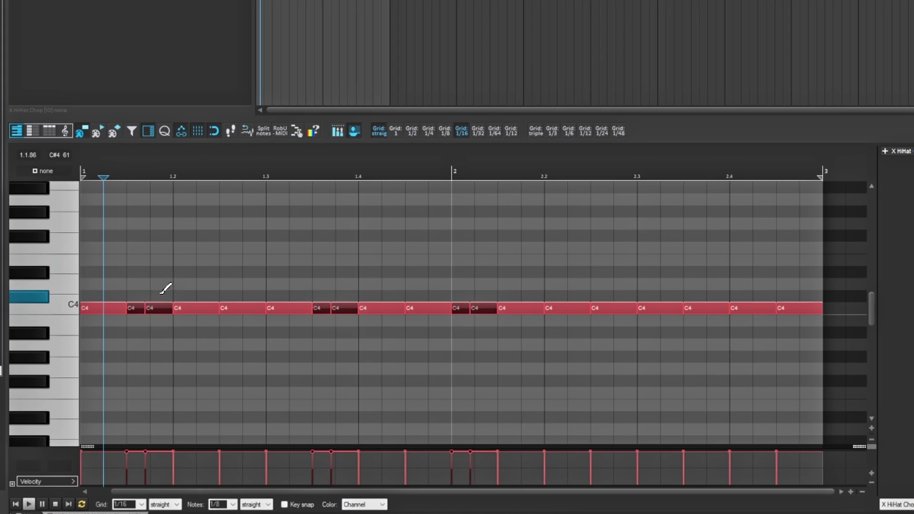
key("Left")
key("Left")
key("Left")
key("Left")
key("Left")
key("Left")
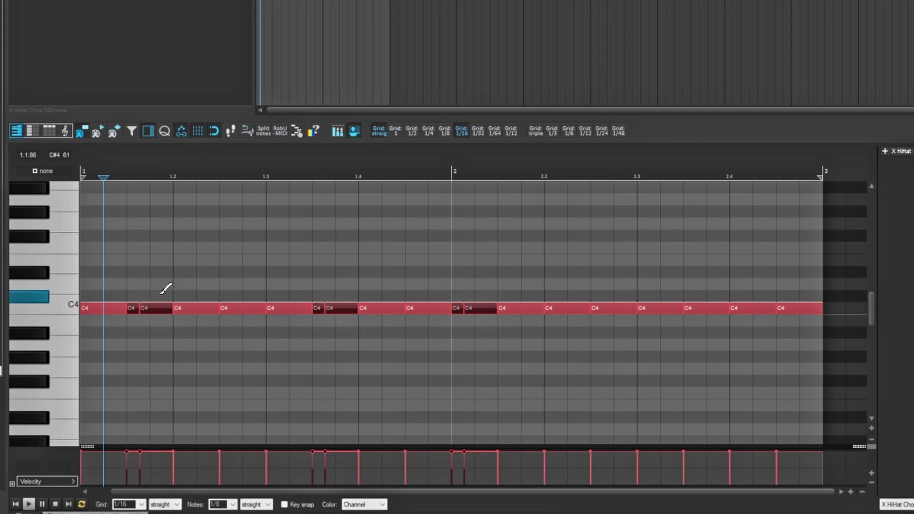
key("Left")
key("Right")
key("Right")
key("Right")
key("Right")
key("Right")
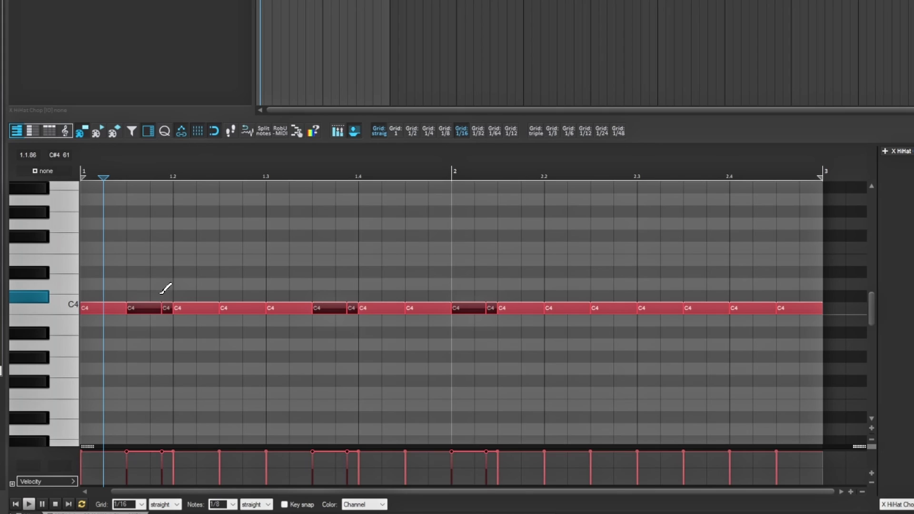
key("Right")
key("Right")
key("Right")
key("Right")
key("Right")
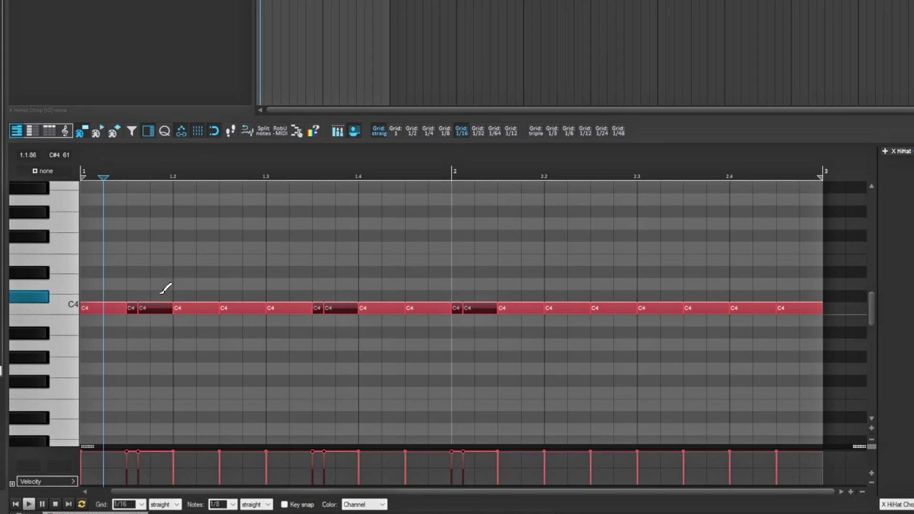
key("Right")
key("Right")
key("Right")
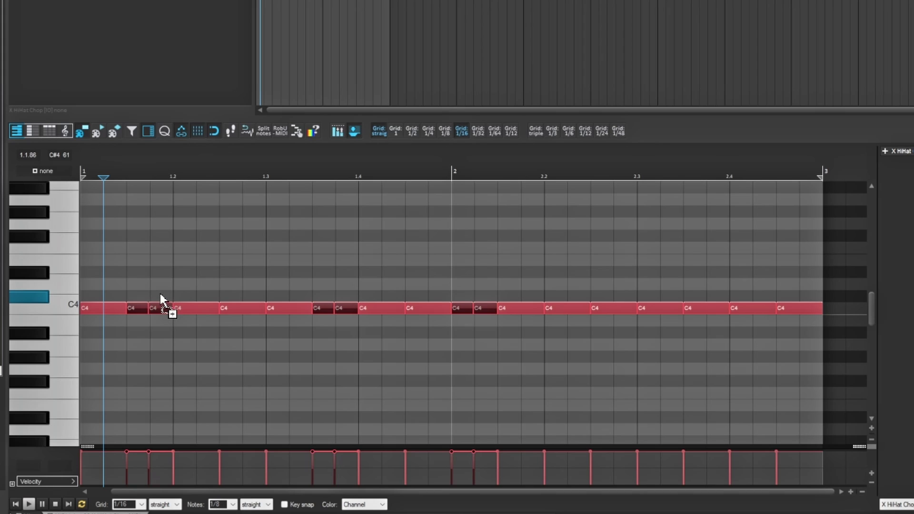
key("ctrl+z")
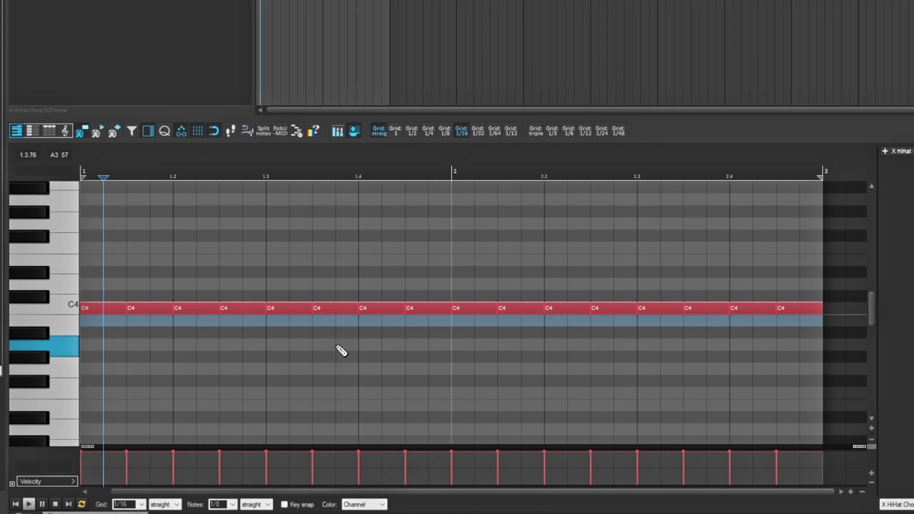
Step: Split the second C4 note, halfway between beats 1 and 1.2, into four equal notes
left_click(149, 309)
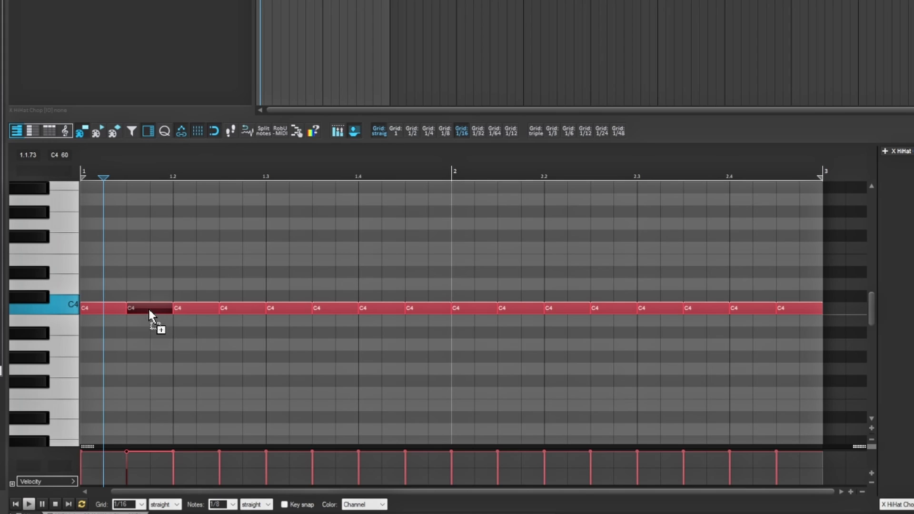
key("s")
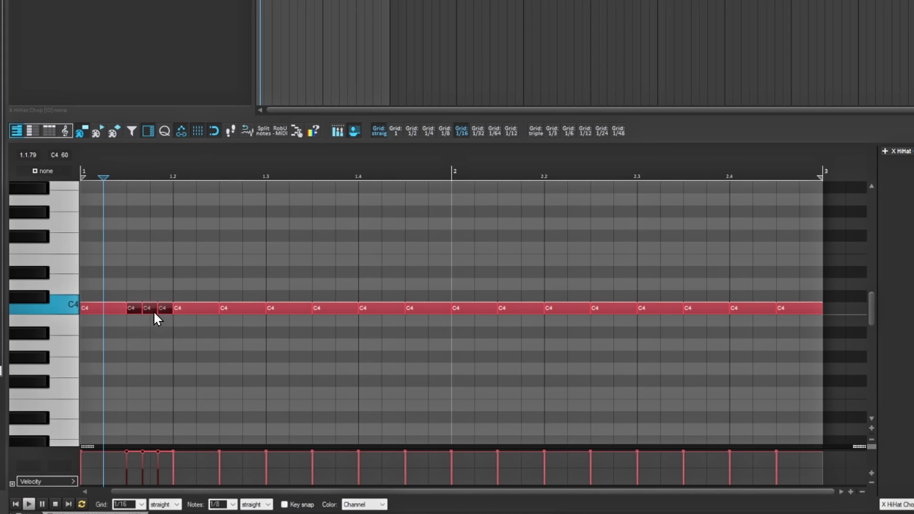
key("s")
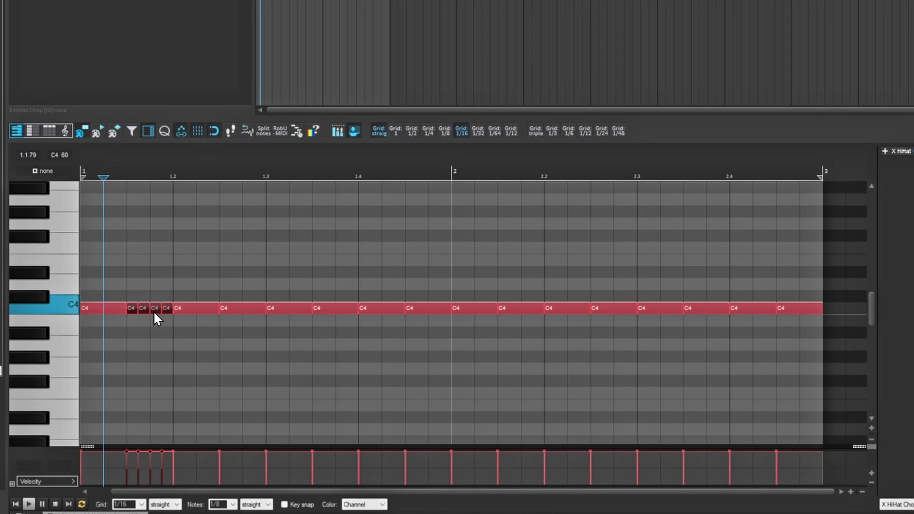
Step: Split the C4 note at beat 1.3 into five equal notes
left_click(296, 310)
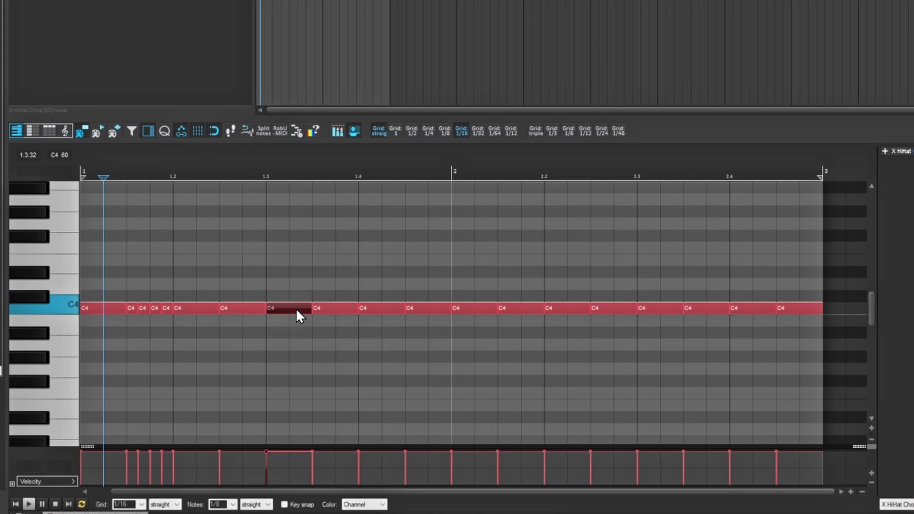
key("s")
key("s")
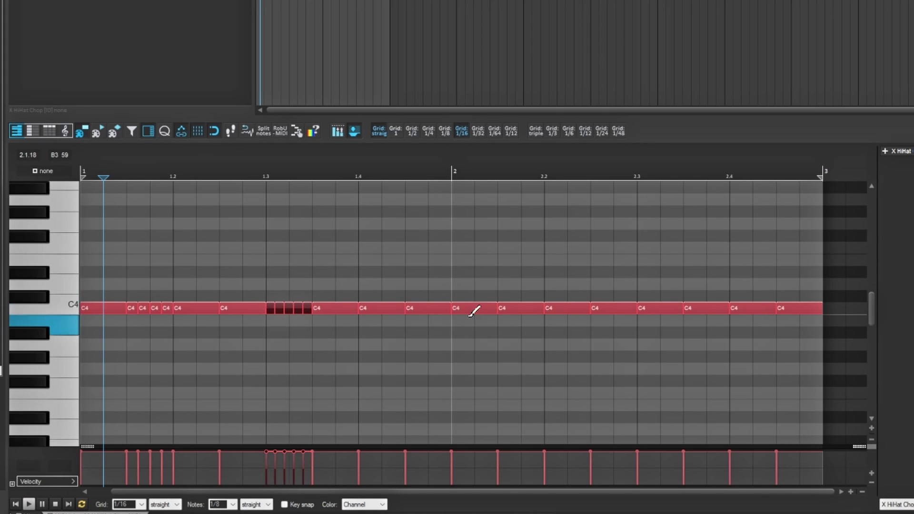
Step: Undo the splits at beat 1.3 back to two notes, and split the C4 note at beat 2 into seven equal notes
key("ctrl+z")
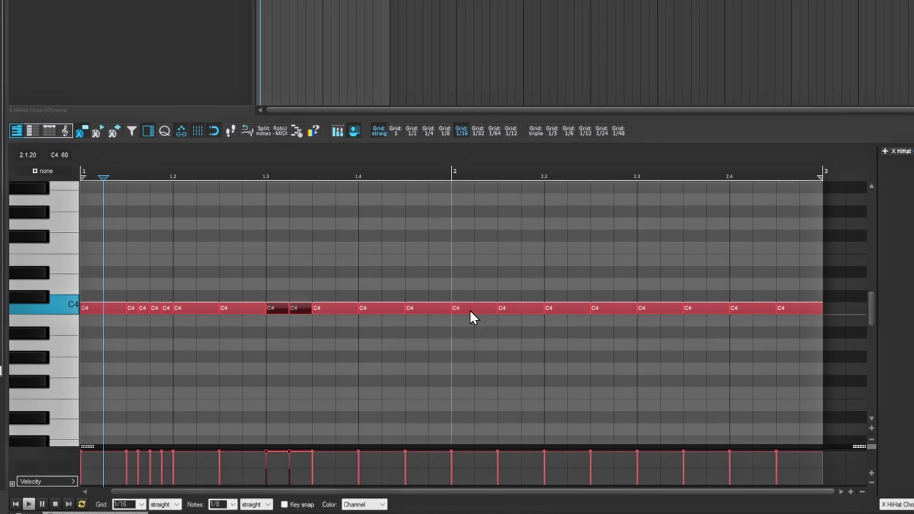
left_click(475, 307)
key("s")
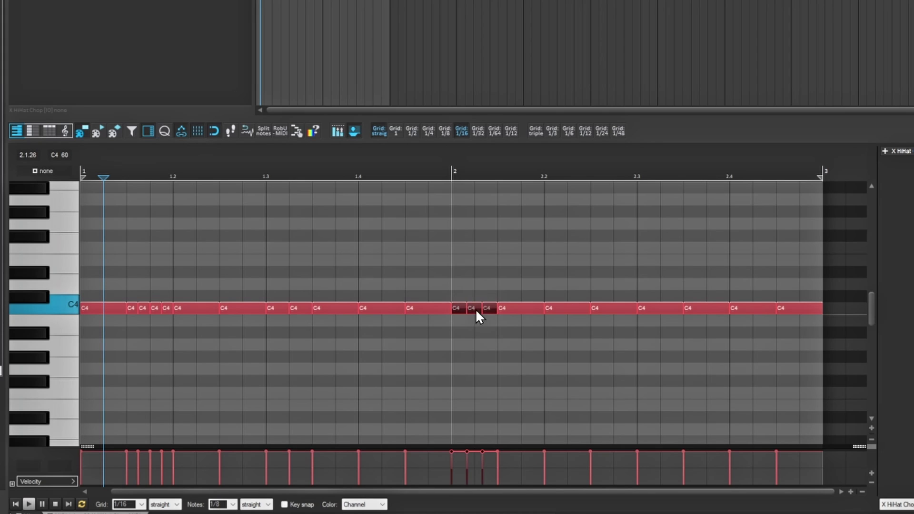
key("s")
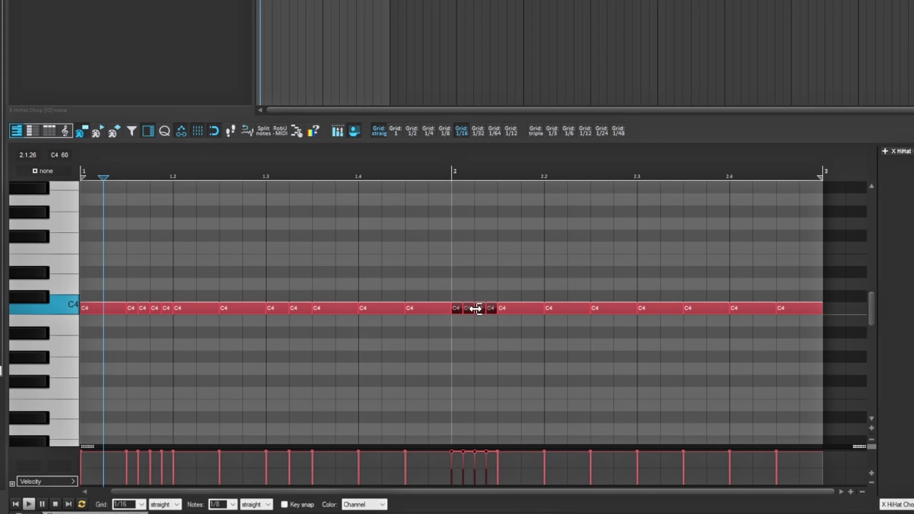
key("s")
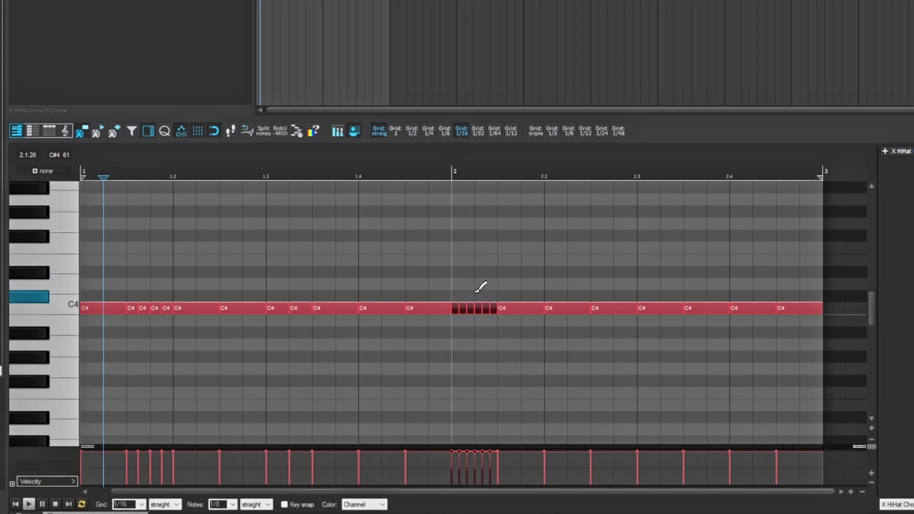
key("s")
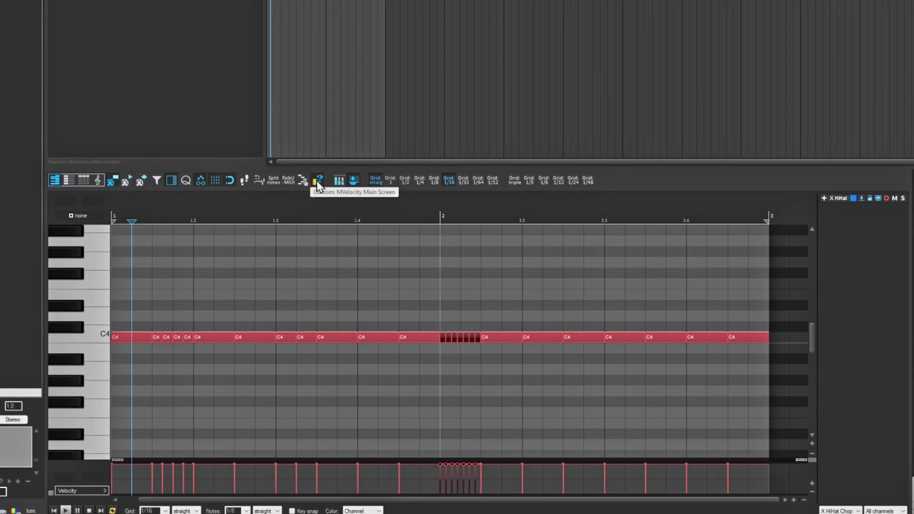
Step: Open the MVelocity tool, move its window clear of the notes, and randomize the velocities of the roll at beat 2
left_click(312, 131)
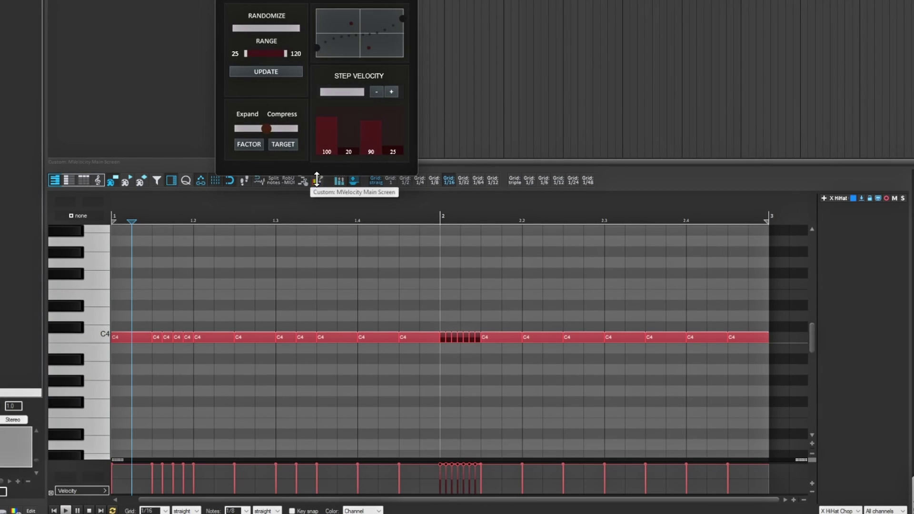
left_click_drag(311, 5, 478, 23)
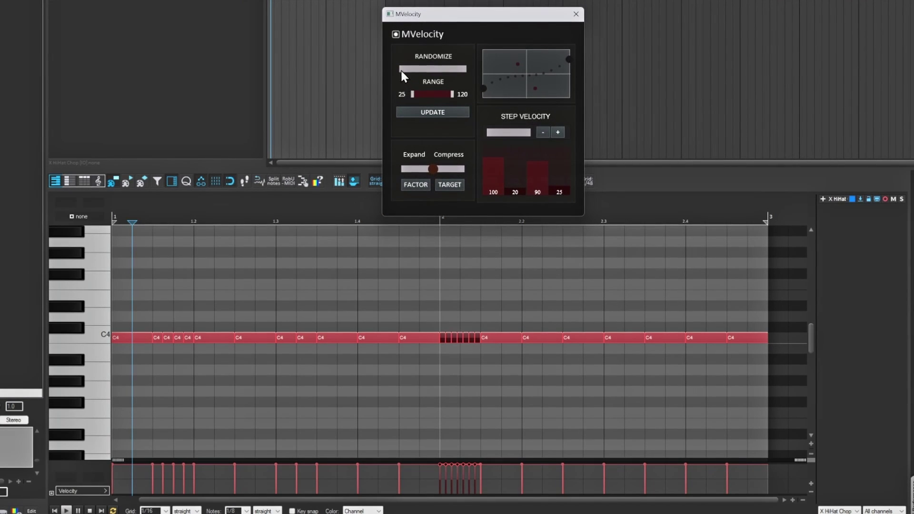
left_click_drag(402, 73, 457, 76)
left_click_drag(461, 76, 381, 81)
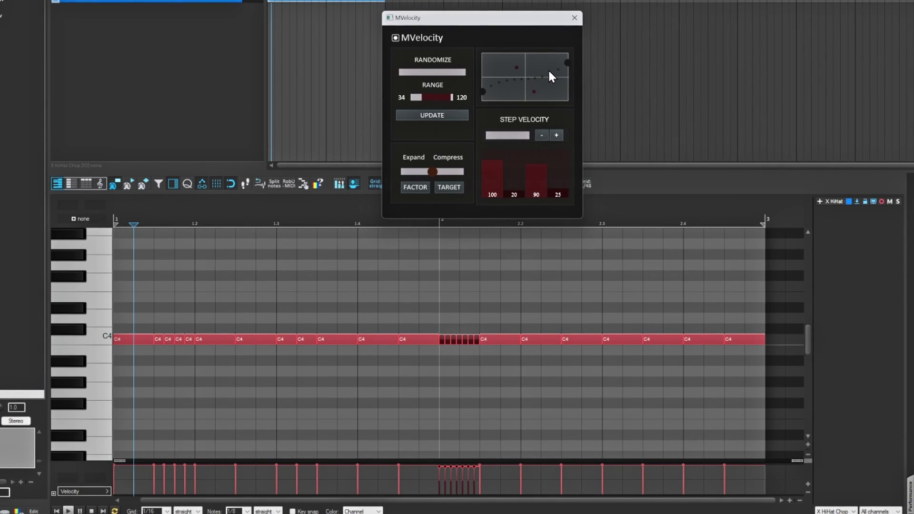
Step: Shape a rising velocity curve for the roll by adjusting the curve's end points, and set its right interpolation to Liner R
mouse_move(566, 62)
left_mouse_down()
mouse_move(560, 79)
mouse_move(550, 27)
mouse_move(550, 69)
left_mouse_up()
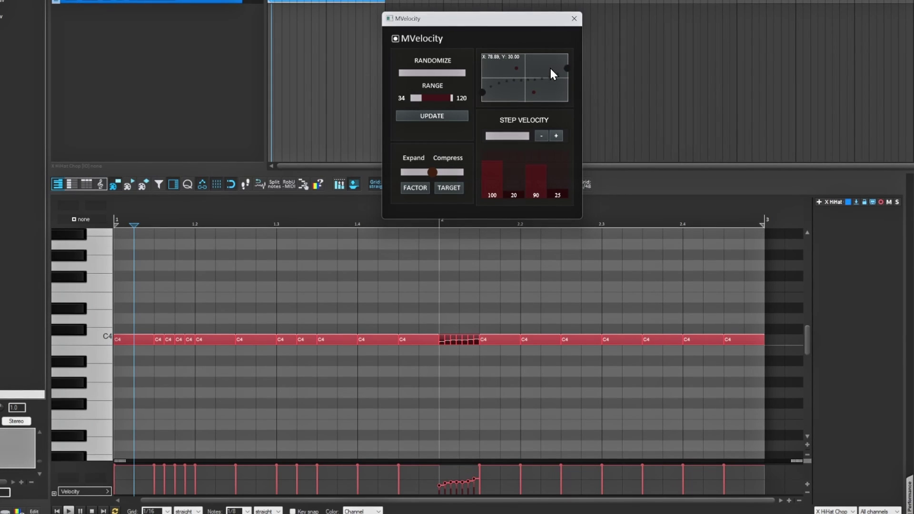
mouse_move(481, 91)
left_mouse_down()
mouse_move(489, 57)
mouse_move(485, 102)
mouse_move(488, 90)
left_mouse_up()
right_click(507, 72)
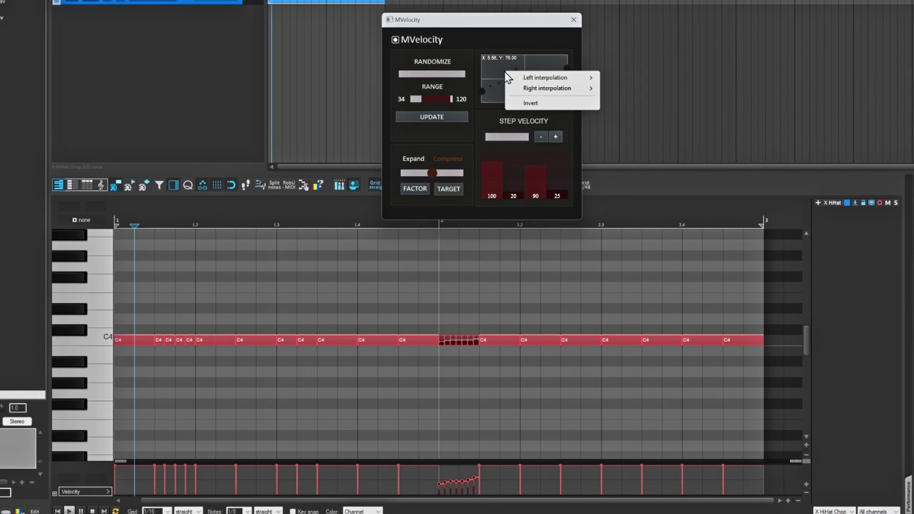
mouse_move(557, 90)
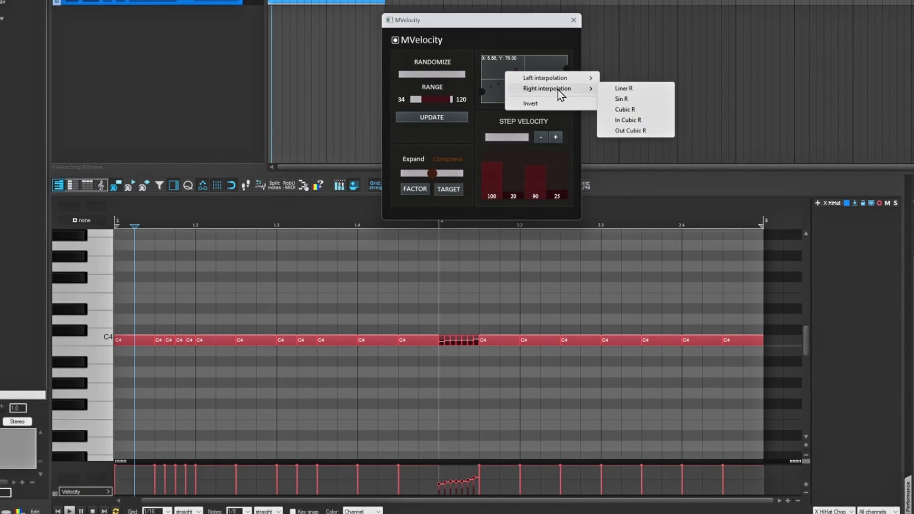
left_click(633, 89)
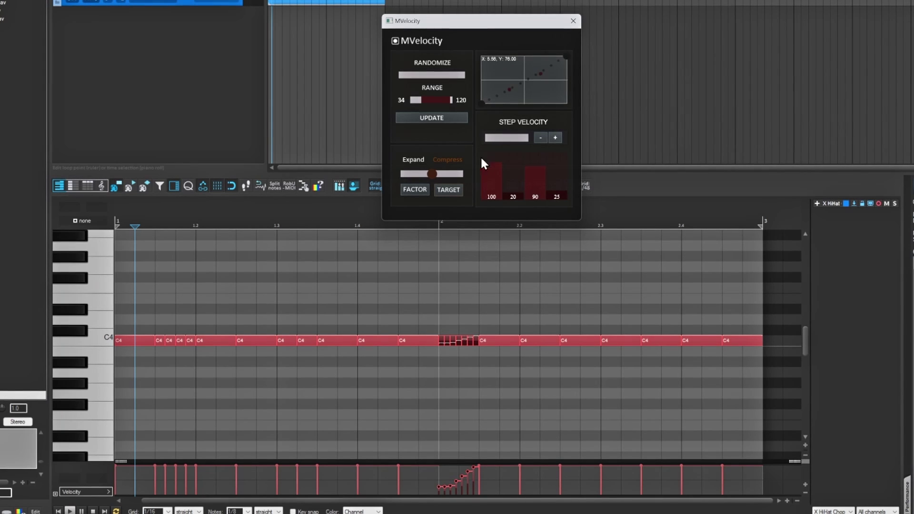
Step: Bend the roll's velocity curve, set its left interpolation to Liner L, and try it as a falling ramp
left_click(505, 80)
right_click(534, 70)
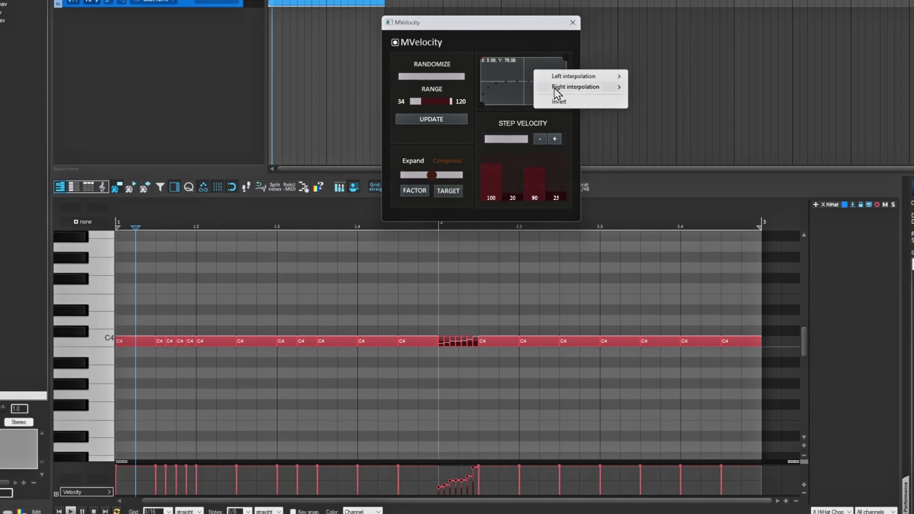
mouse_move(614, 76)
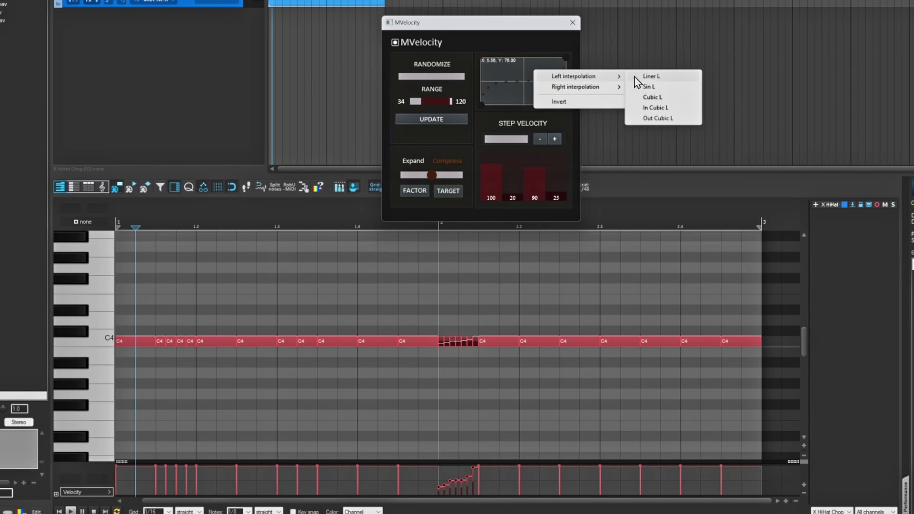
left_click(652, 76)
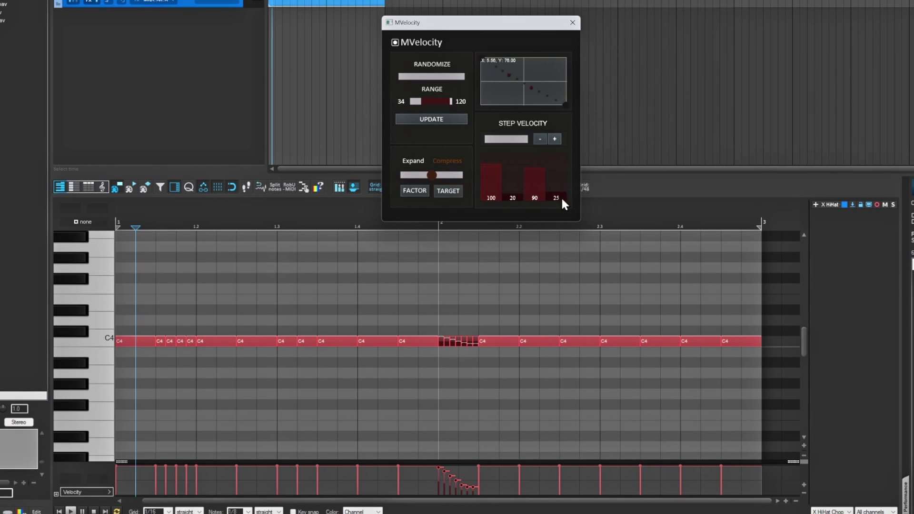
Step: Make the roll's velocities rise in a straight ramp with right interpolation Liner R, lower the range's minimum, and close MVelocity
right_click(519, 71)
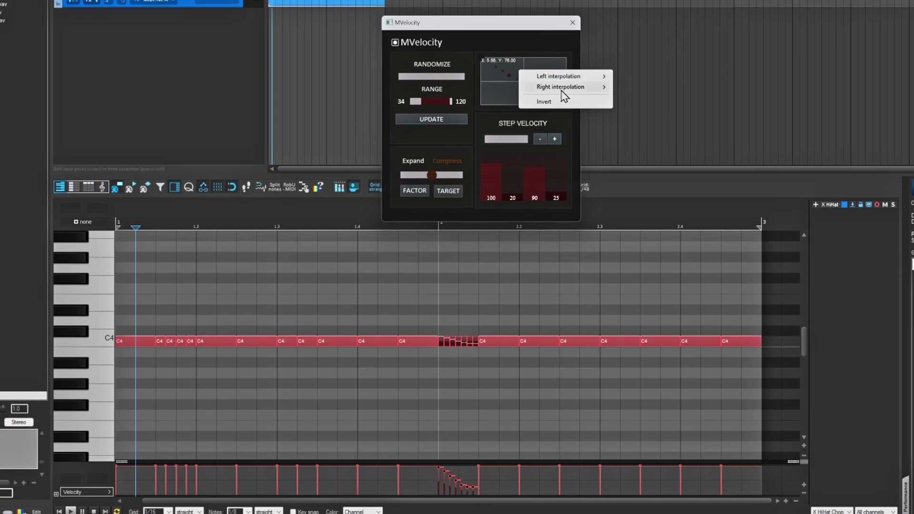
mouse_move(570, 90)
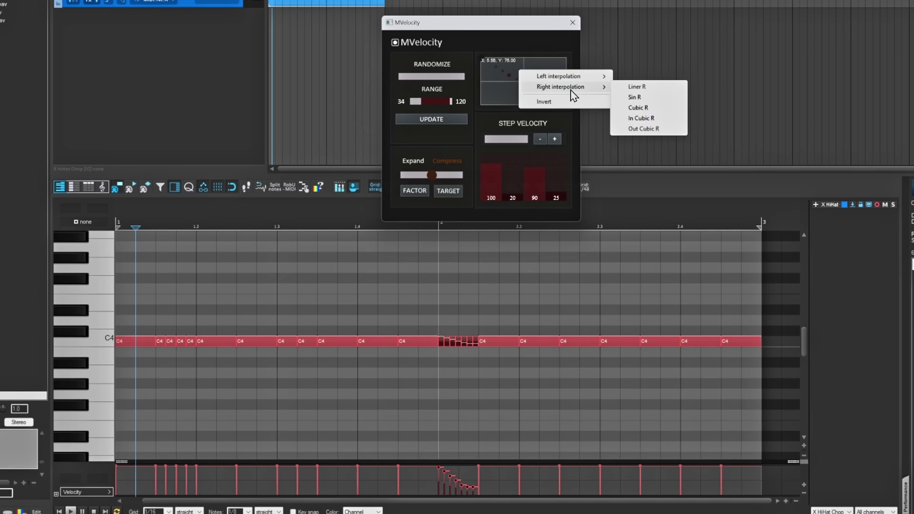
left_click(637, 87)
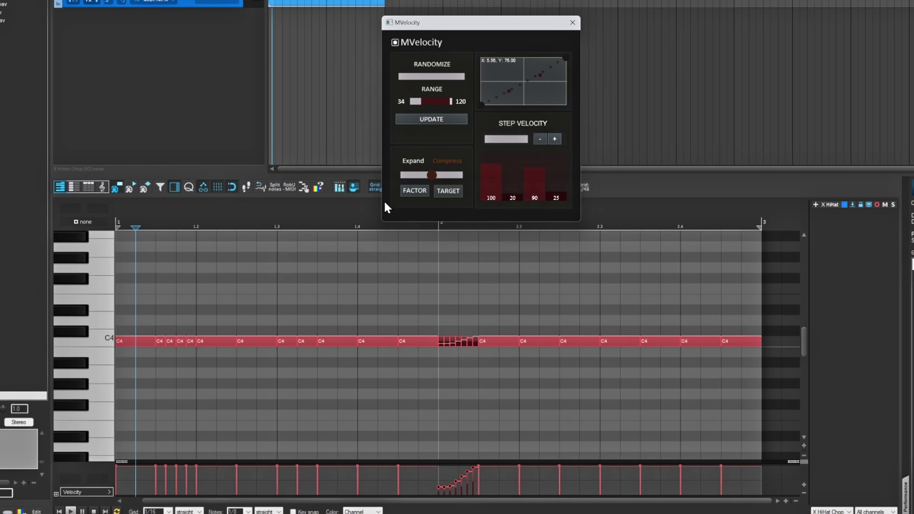
mouse_move(413, 101)
left_mouse_down()
mouse_move(400, 104)
mouse_move(429, 99)
mouse_move(413, 102)
left_mouse_up()
left_click(572, 23)
Step: Play the hi-hat pattern from the start to hear the velocity ramp, and stop playback
key("w")
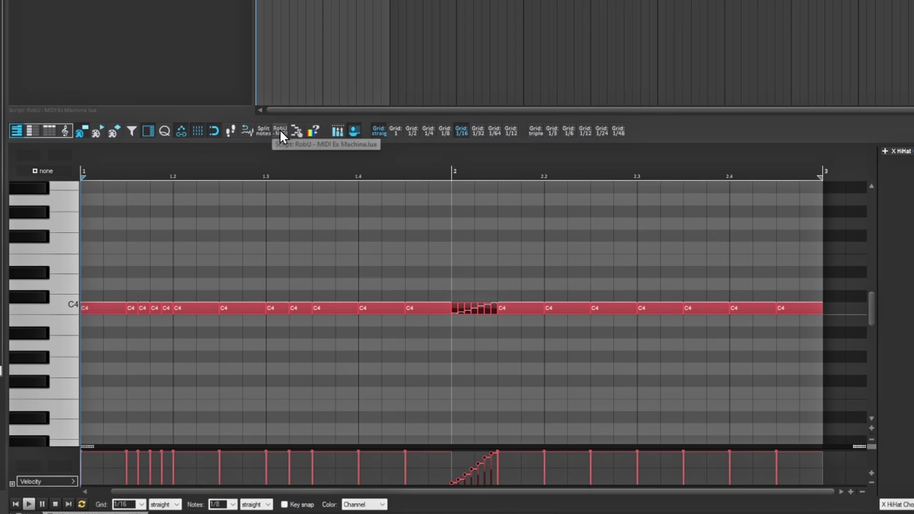
key("space")
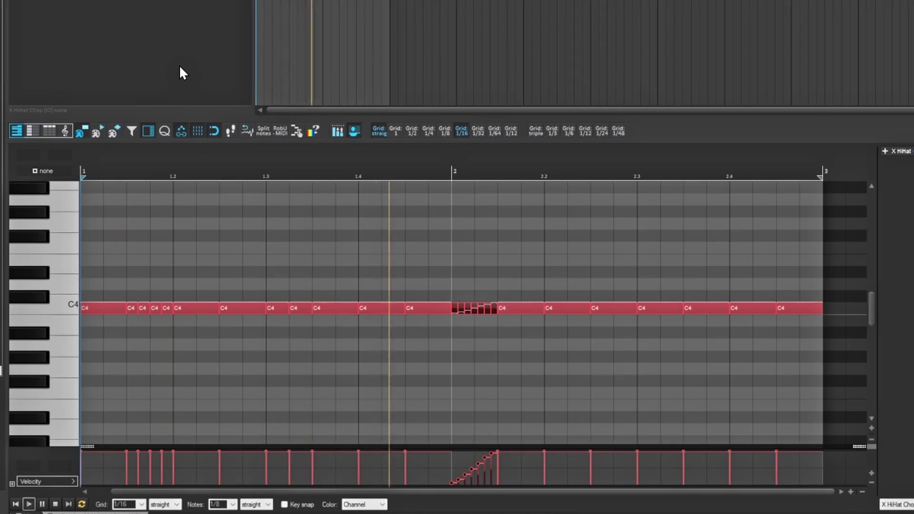
key("space")
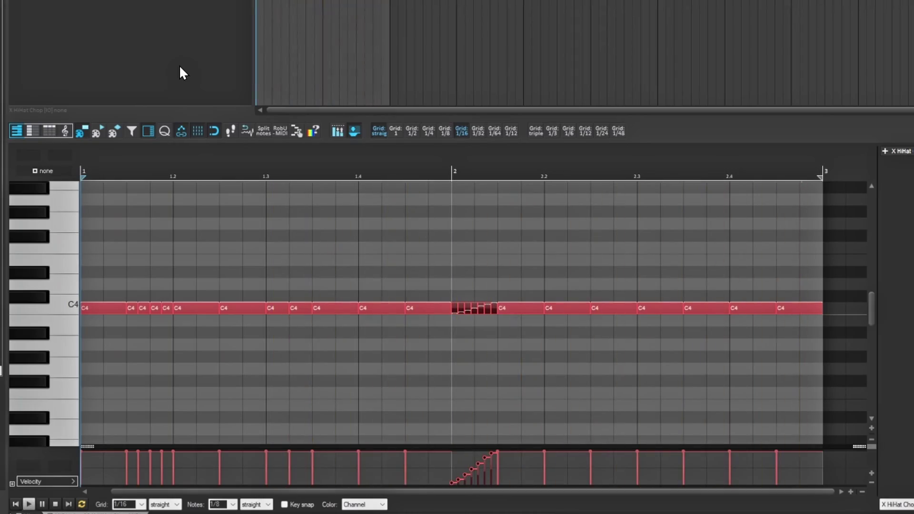